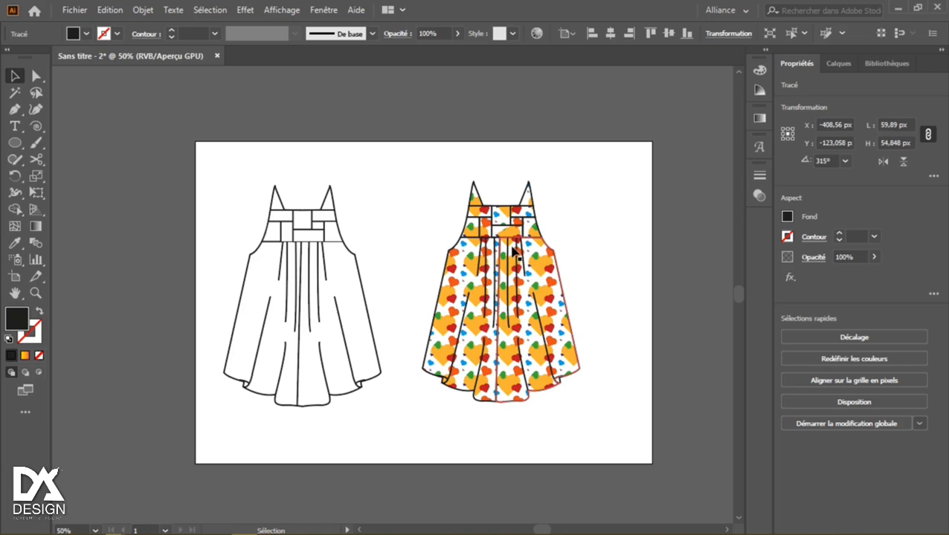
Create a new 842 × 595 px landscape document and paste the black heart onto its artboard
key(ctrl+n)
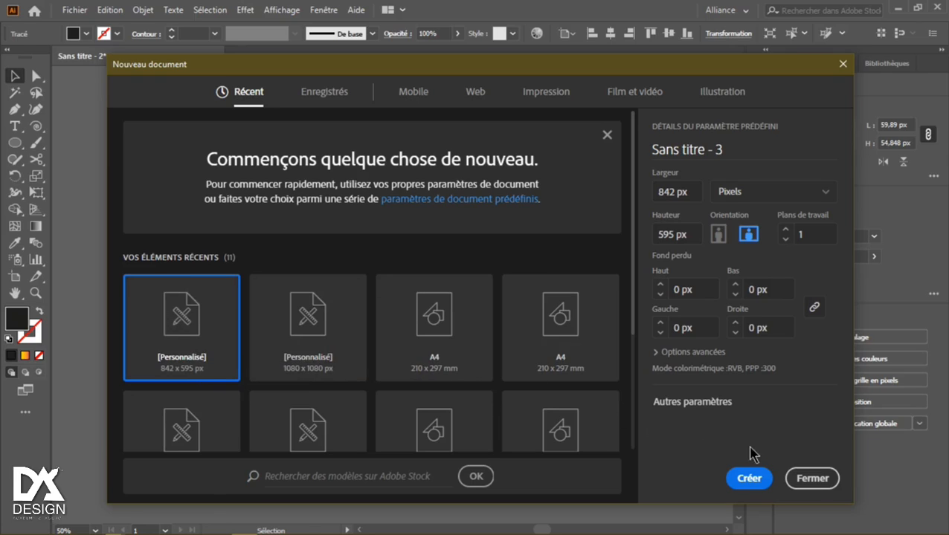
click(741, 480)
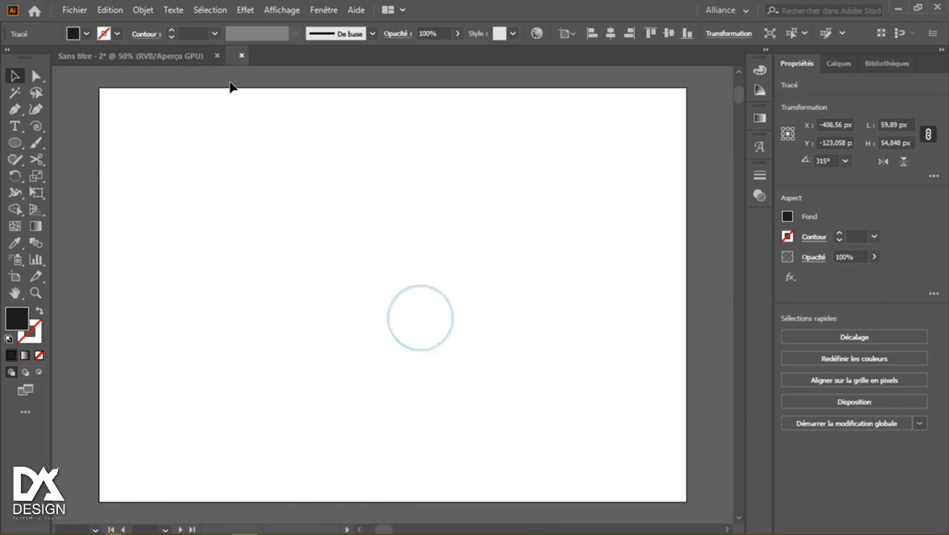
click(338, 227)
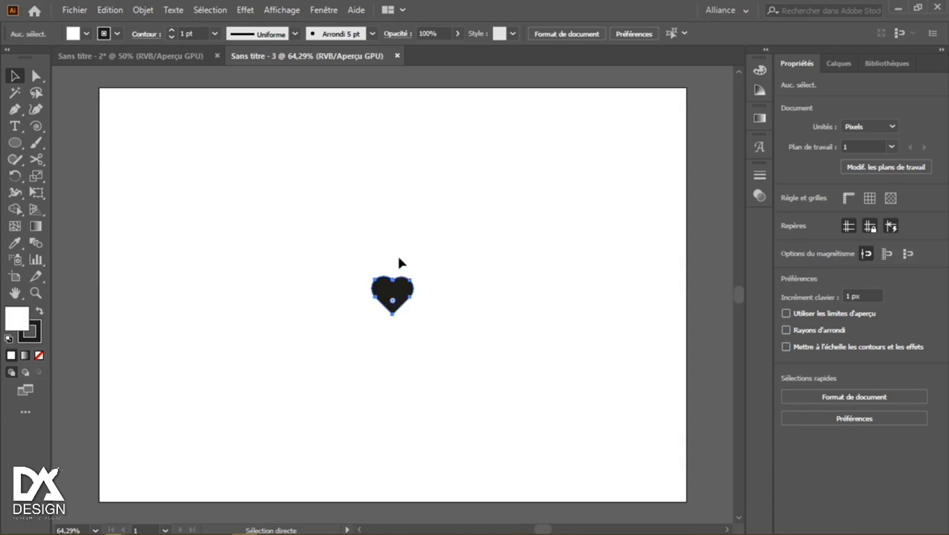
Move the heart slightly up and to the left, to about X 406.6 px, Y 277 px
click(402, 298)
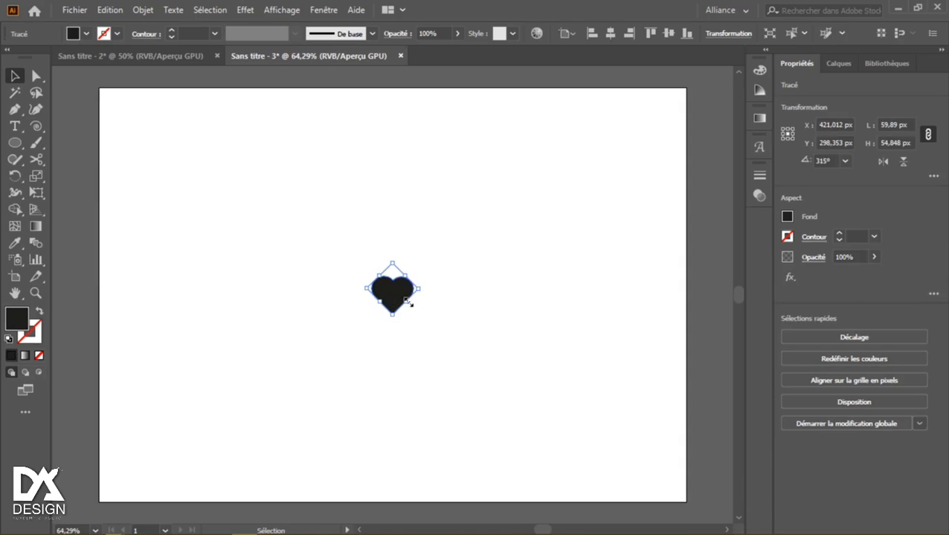
mouse_move(403, 298)
mouse_down()
mouse_move(405, 257)
mouse_move(415, 312)
mouse_move(379, 285)
mouse_move(418, 286)
mouse_move(392, 268)
mouse_move(392, 285)
mouse_up()
click(462, 312)
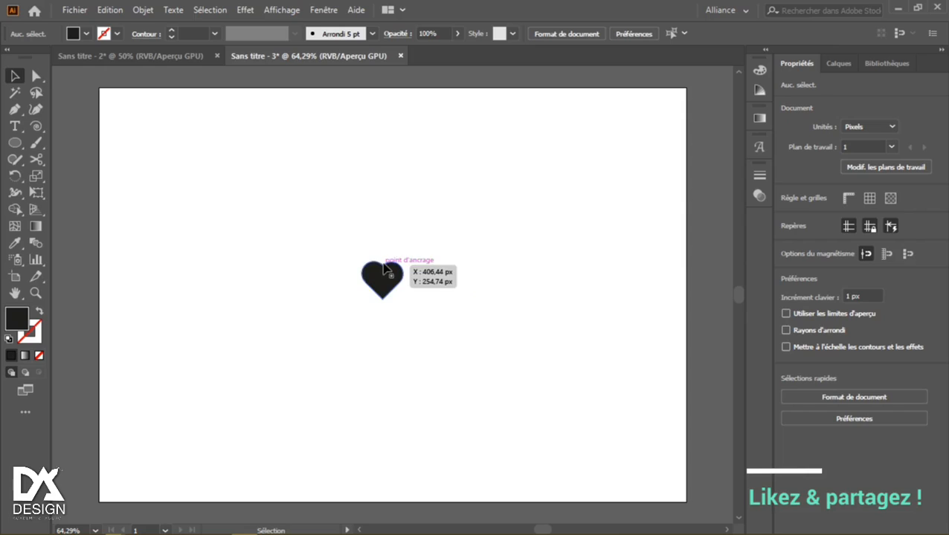
Try enlarging the heart to about 145 × 133 px and undo the scaling
click(384, 267)
drag(381, 246, 398, 161)
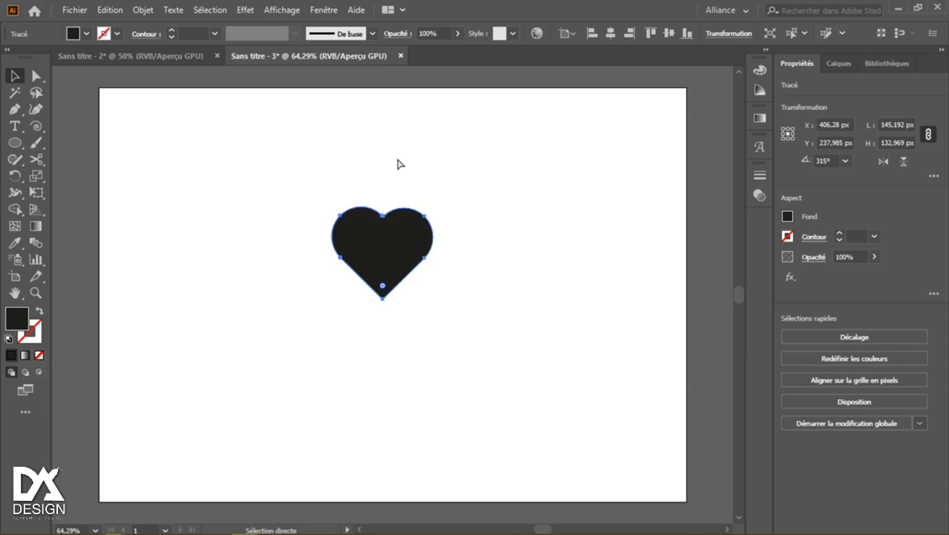
key(ctrl+z)
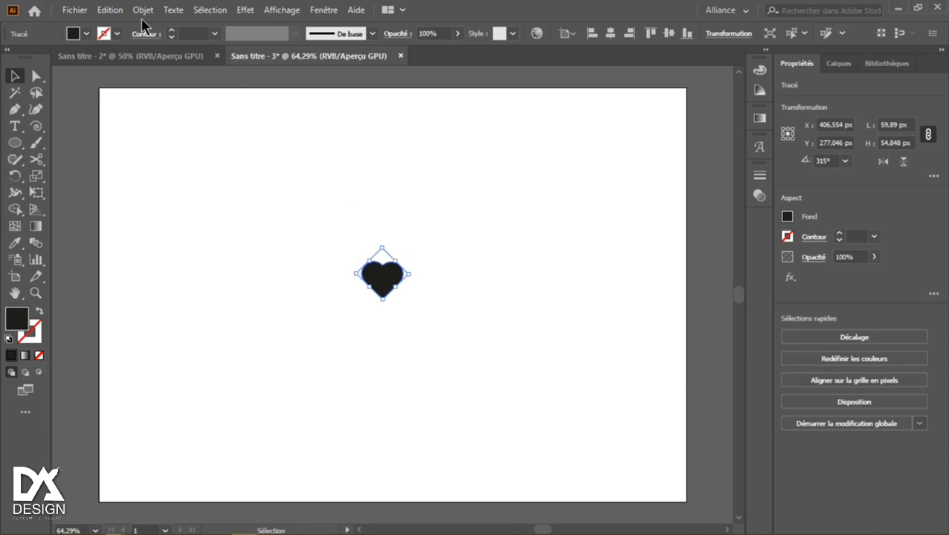
Create a new pattern from the selected heart and clear the view of the repeated hearts
click(145, 11)
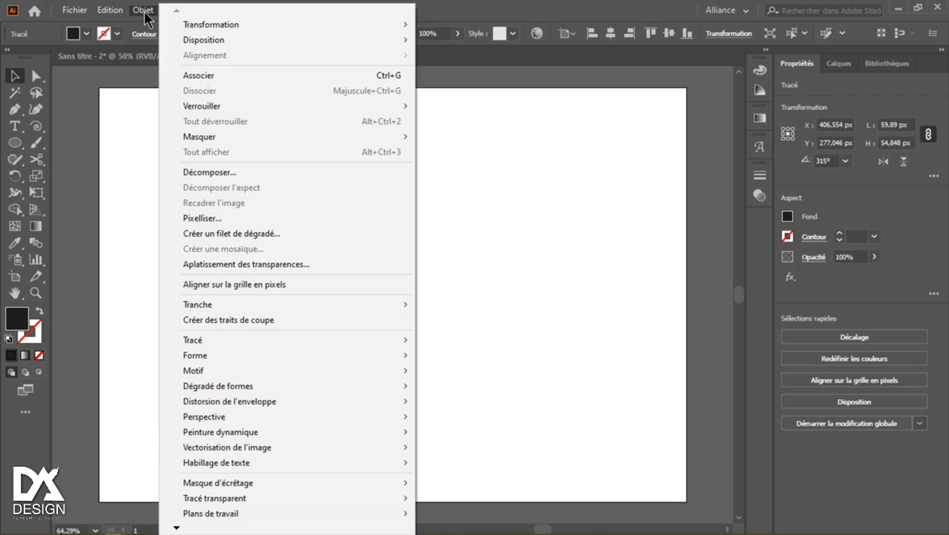
mouse_move(221, 378)
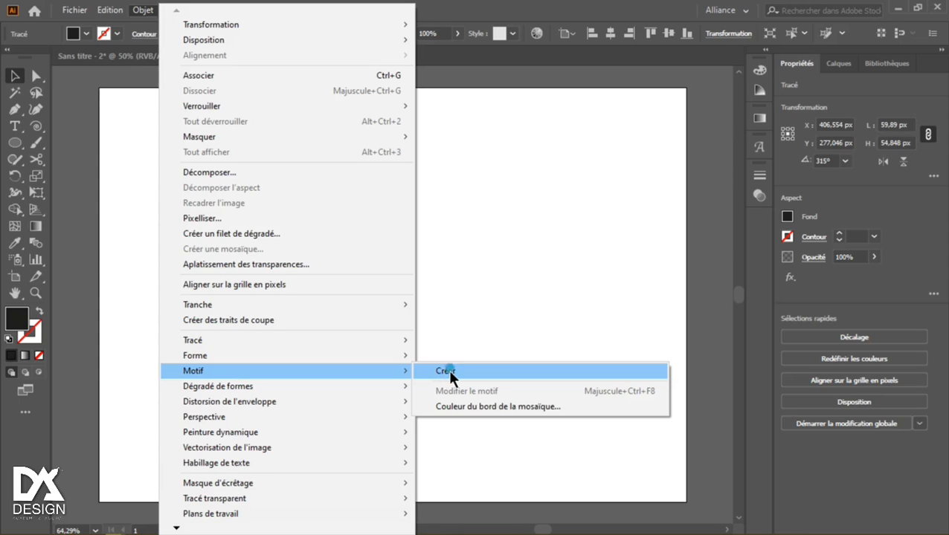
click(449, 374)
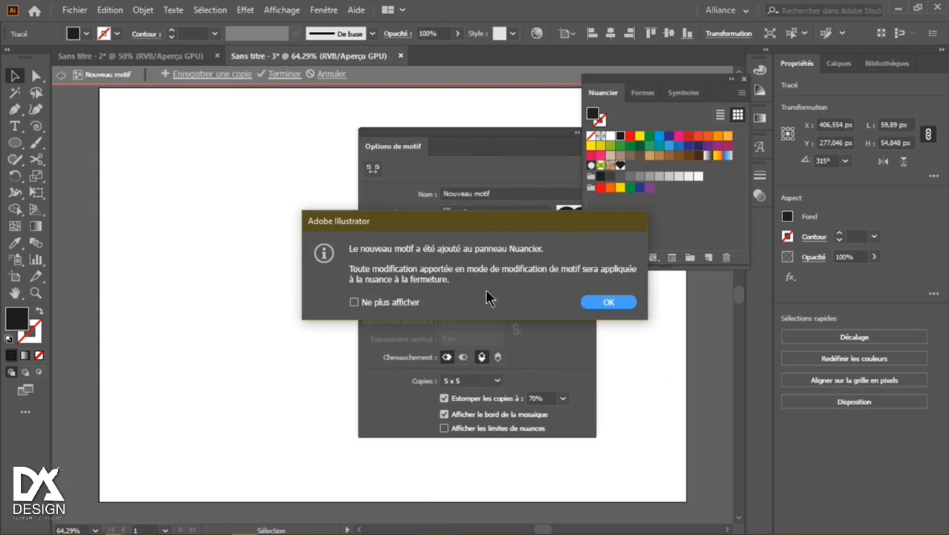
drag(441, 218, 302, 165)
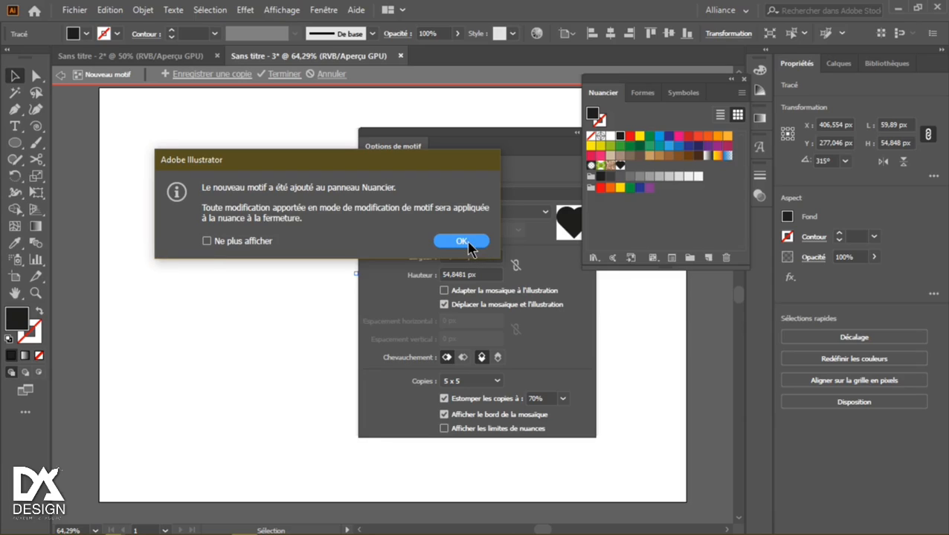
click(469, 243)
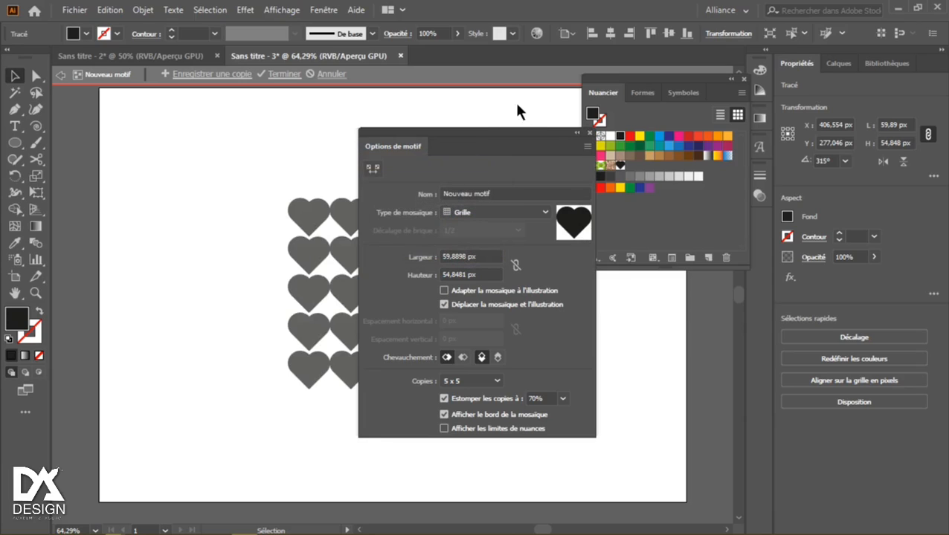
drag(514, 143, 206, 126)
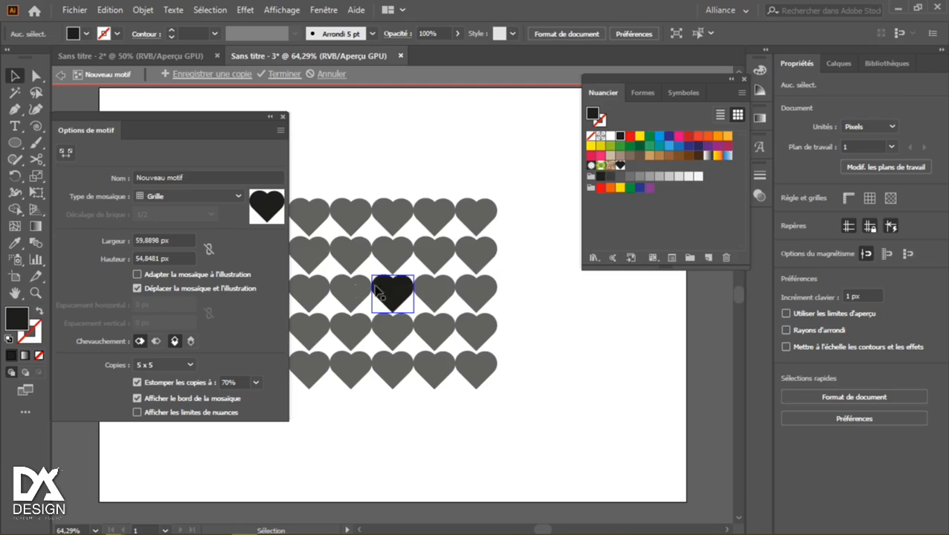
Name the new pattern Coeur
click(192, 176)
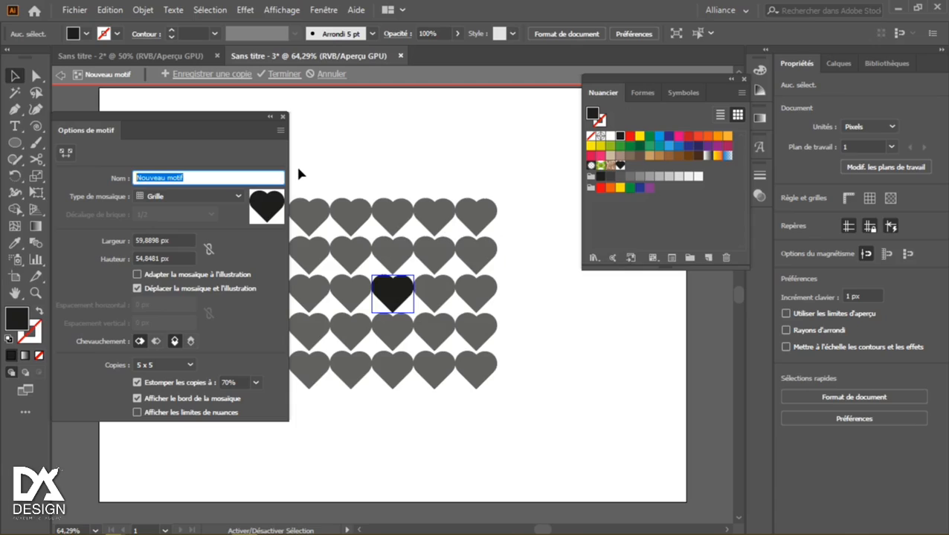
text(Coeur)
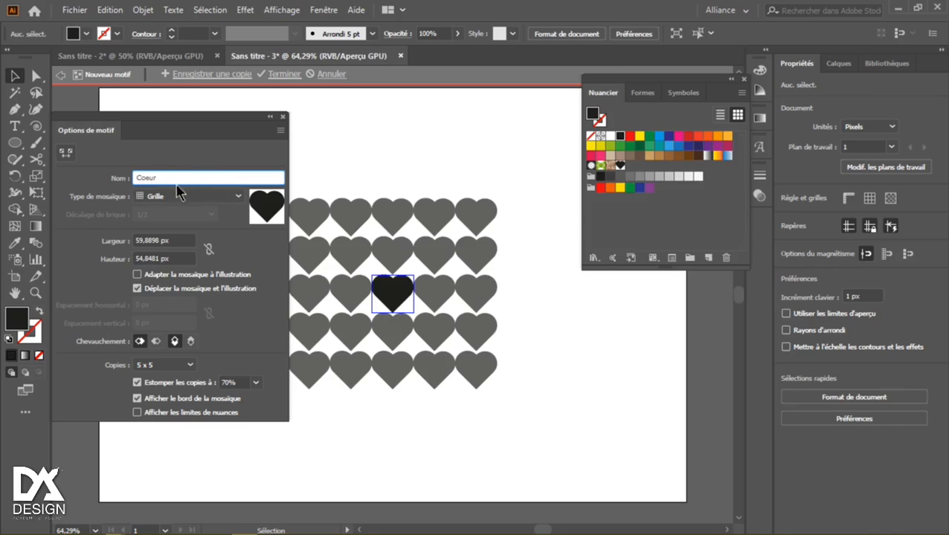
Try the Brique par rangée and Hex par colonne tile types and return the pattern to Grille
click(235, 196)
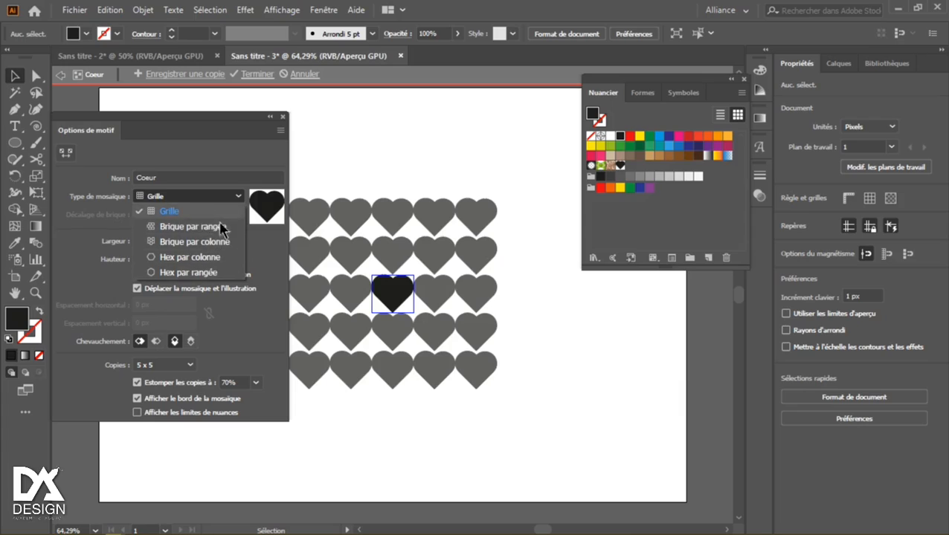
click(203, 226)
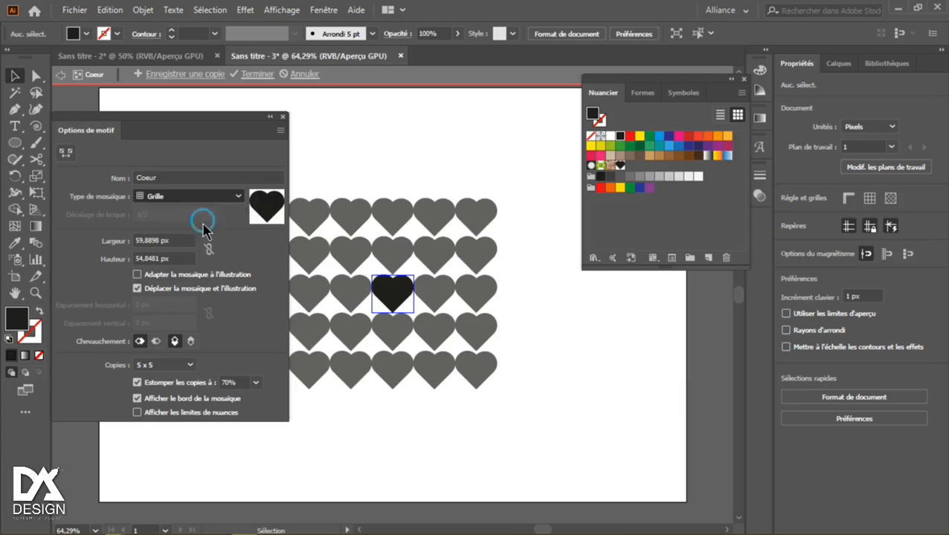
click(221, 200)
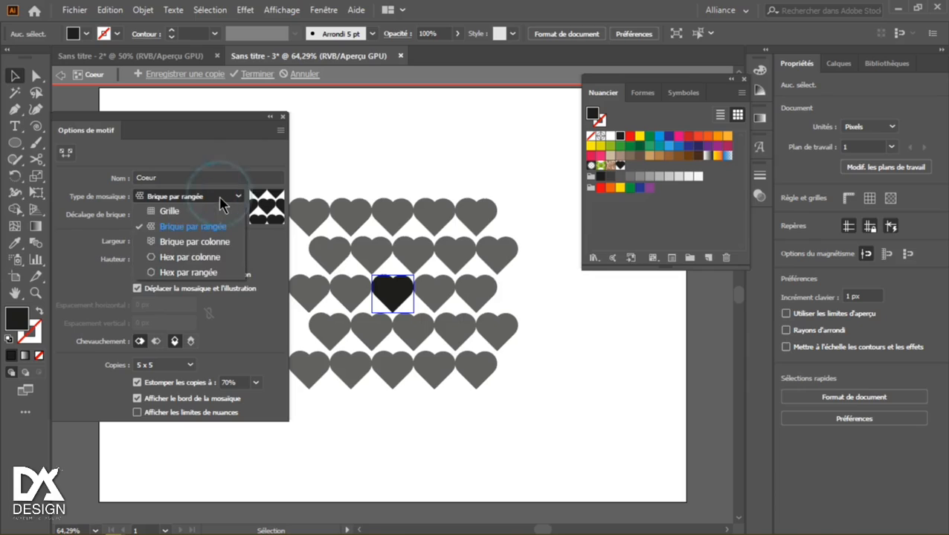
click(201, 257)
click(226, 198)
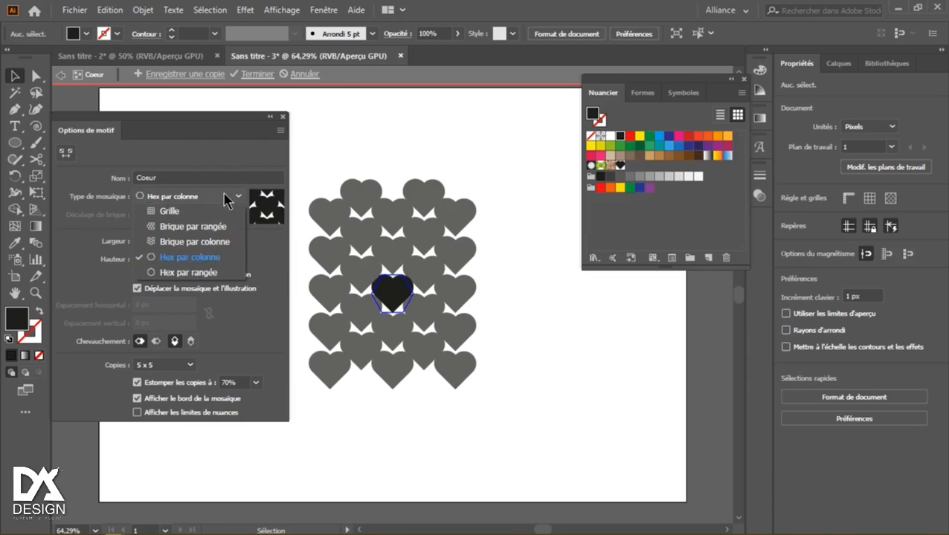
click(177, 212)
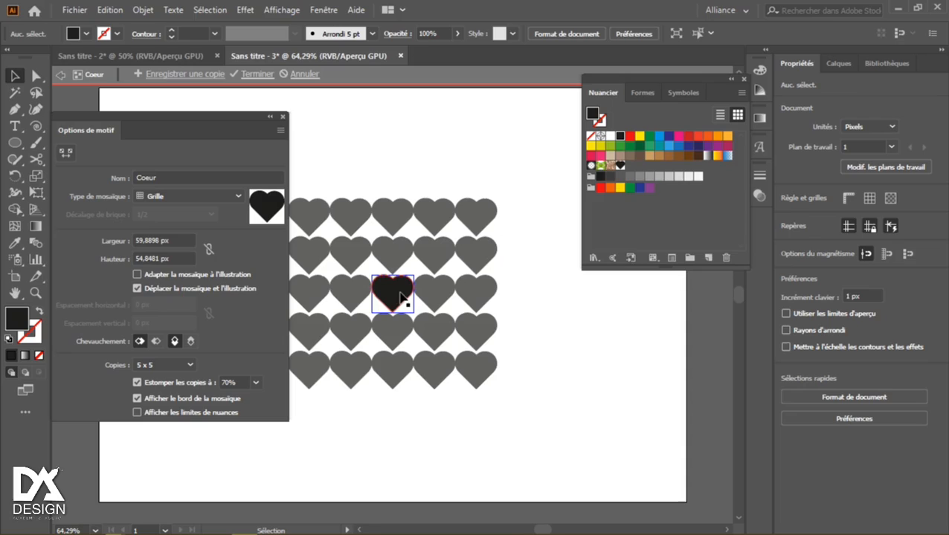
Shrink the heart to about 34 × 31 px and centre it within the pattern tile
scroll(400, 296, up, 4)
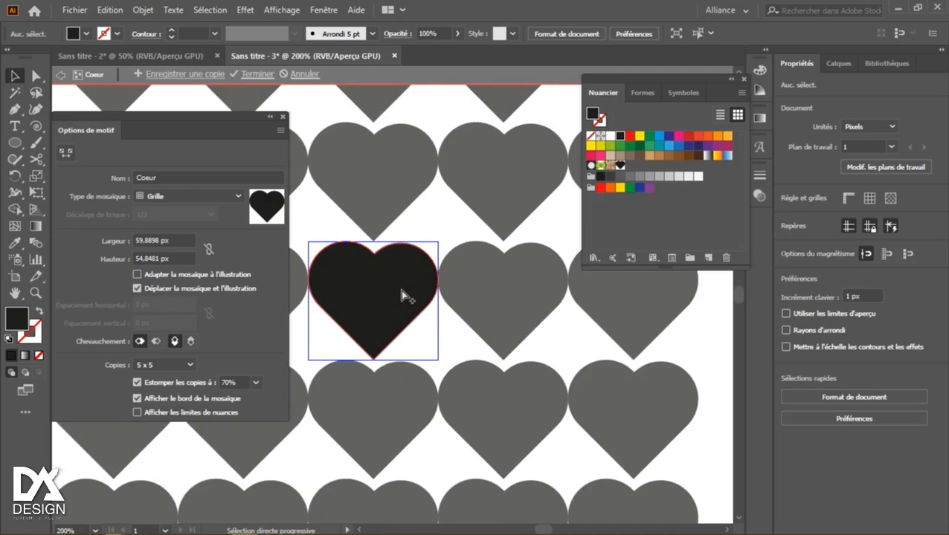
scroll(401, 296, down, 1)
click(400, 283)
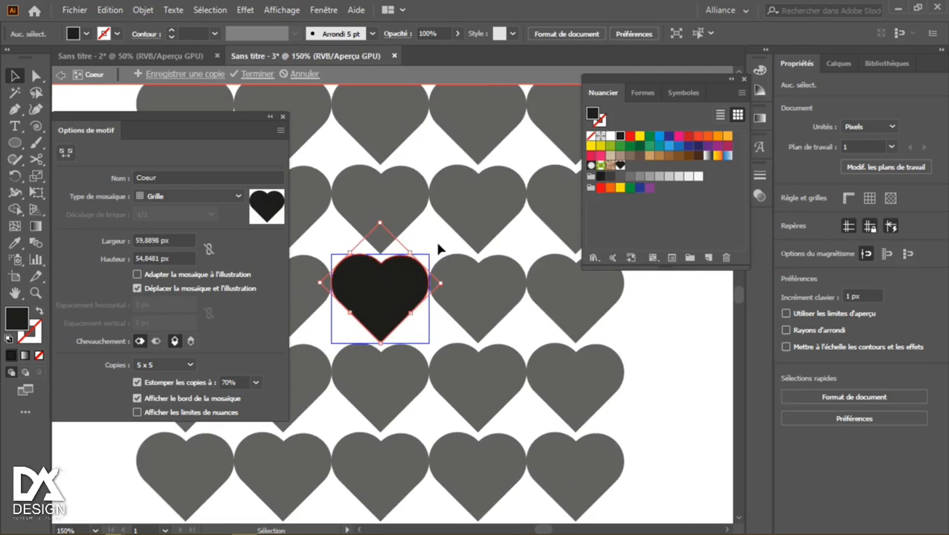
drag(383, 223, 391, 270)
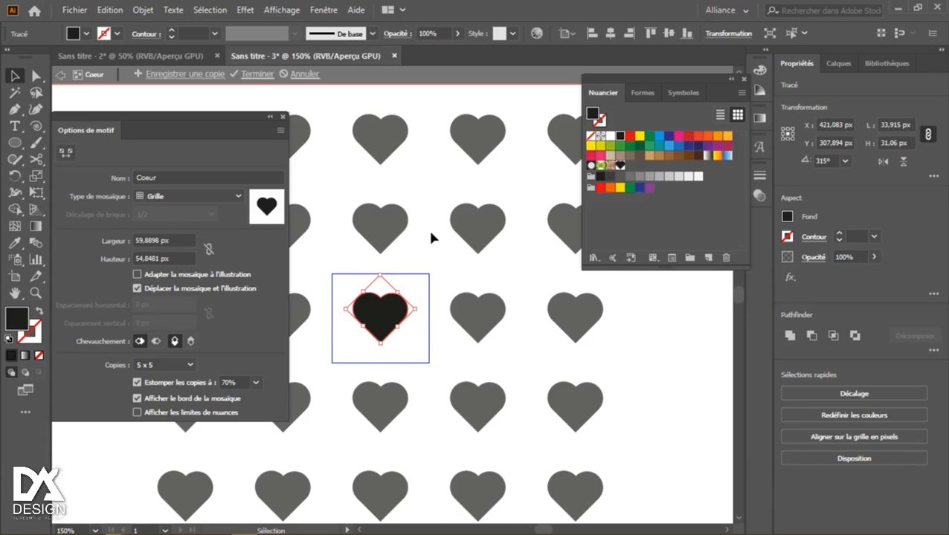
drag(379, 318, 378, 329)
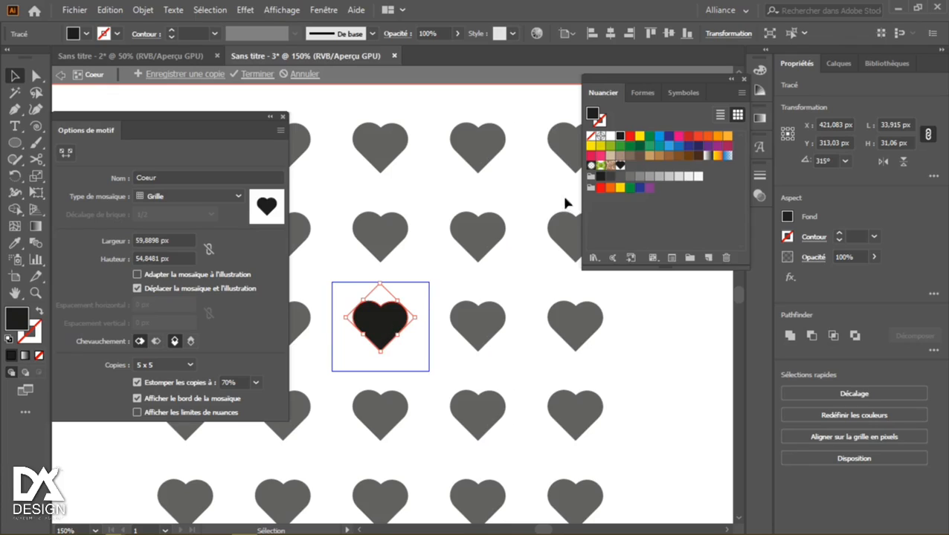
Fill the central heart with the red swatch
click(688, 136)
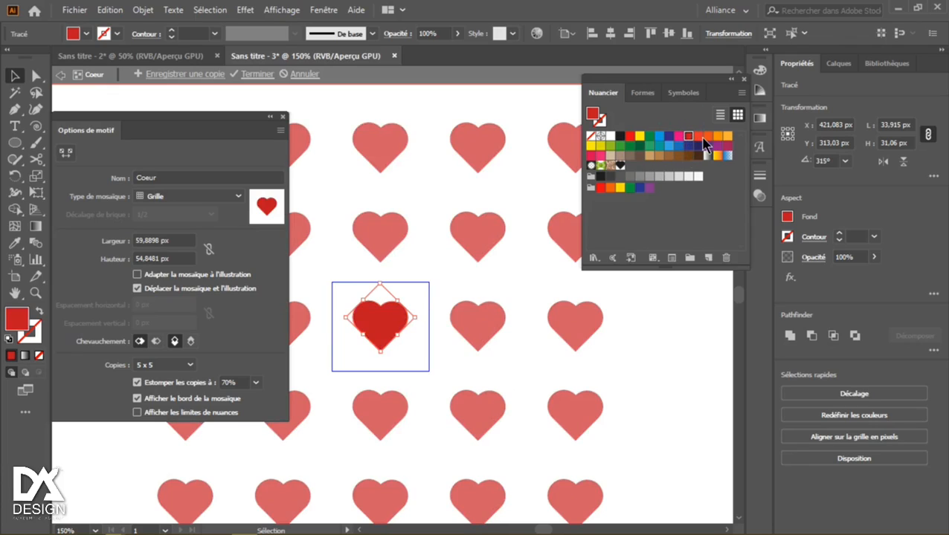
click(702, 137)
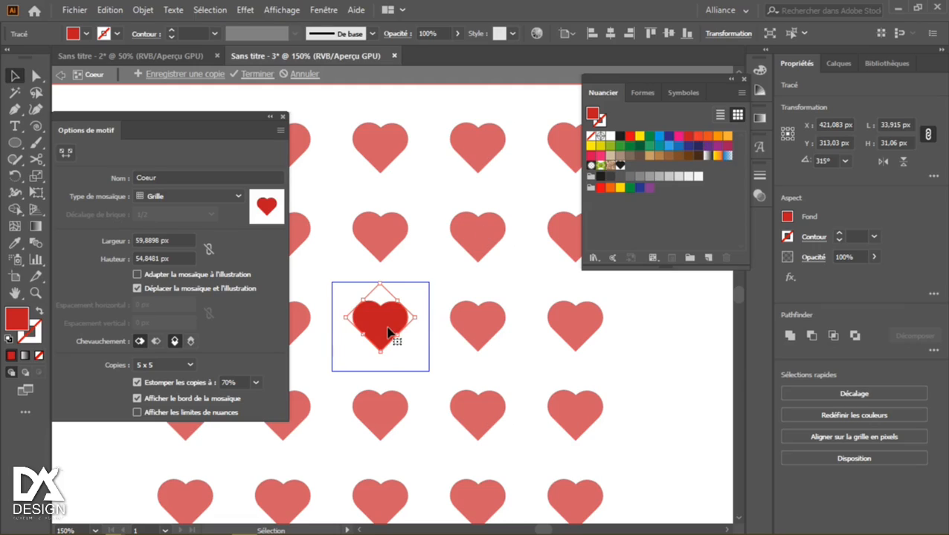
Add two small rotated heart copies: an orange one about 11 px wide at the lower right and a green one about 7.5 px wide on the left edge
drag(388, 331, 418, 344)
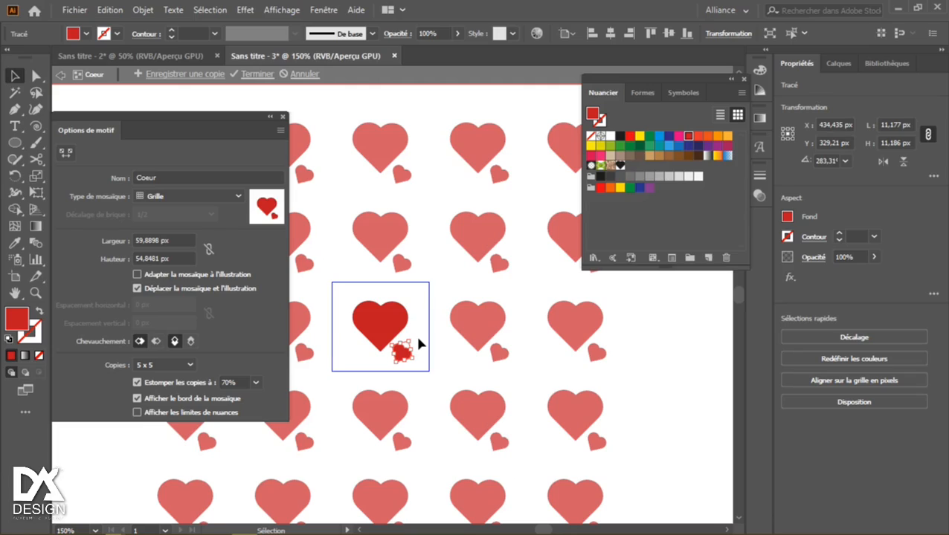
click(717, 137)
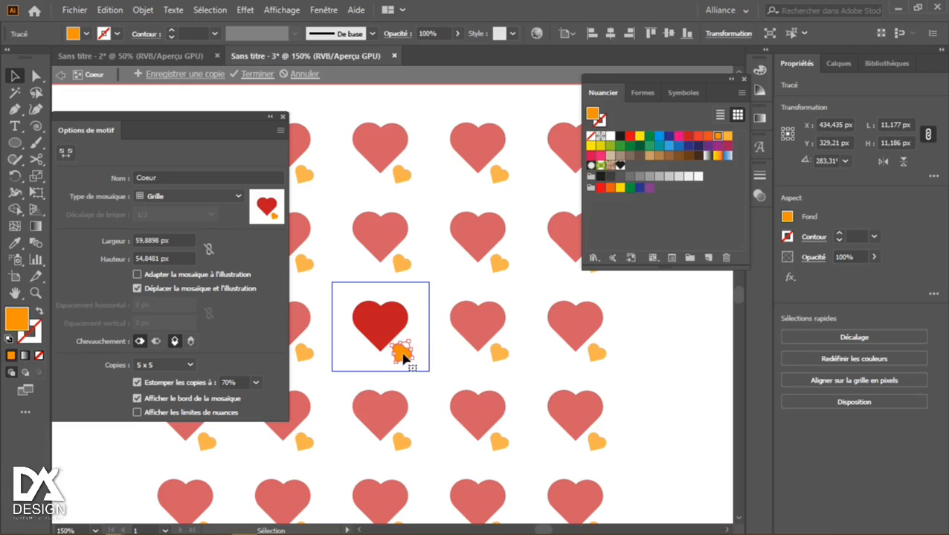
drag(404, 354, 365, 322)
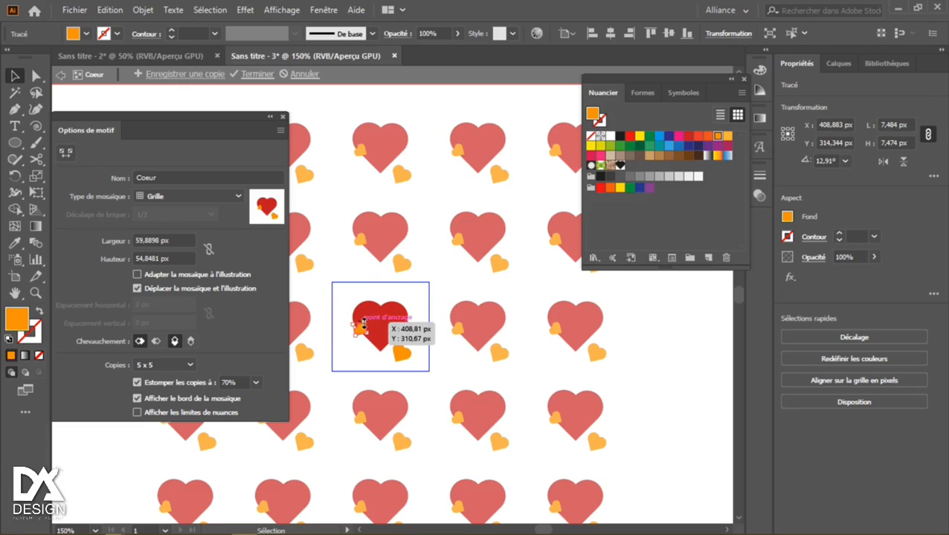
click(649, 147)
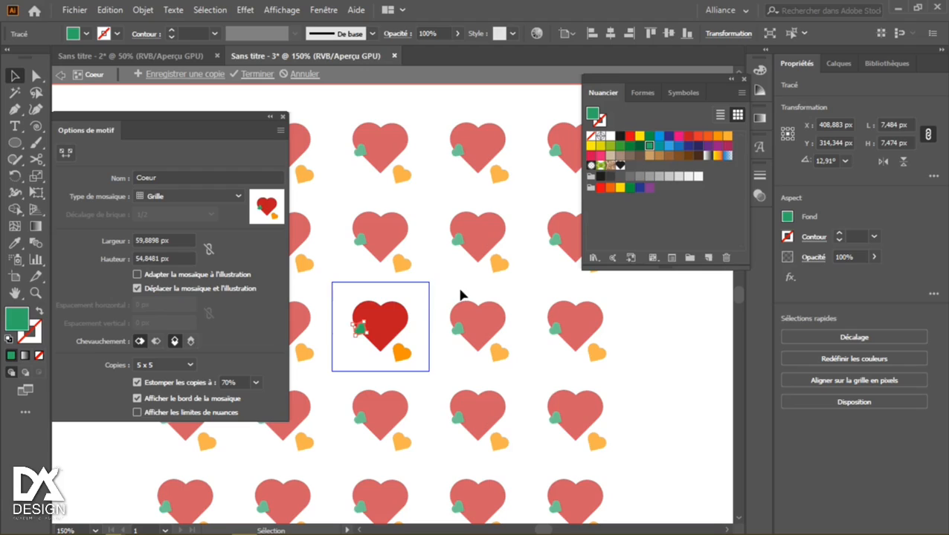
Duplicate the small green heart and place the copy near the tile's lower-left corner, at about X 411 px, Y 335 px
scroll(383, 333, up, 4)
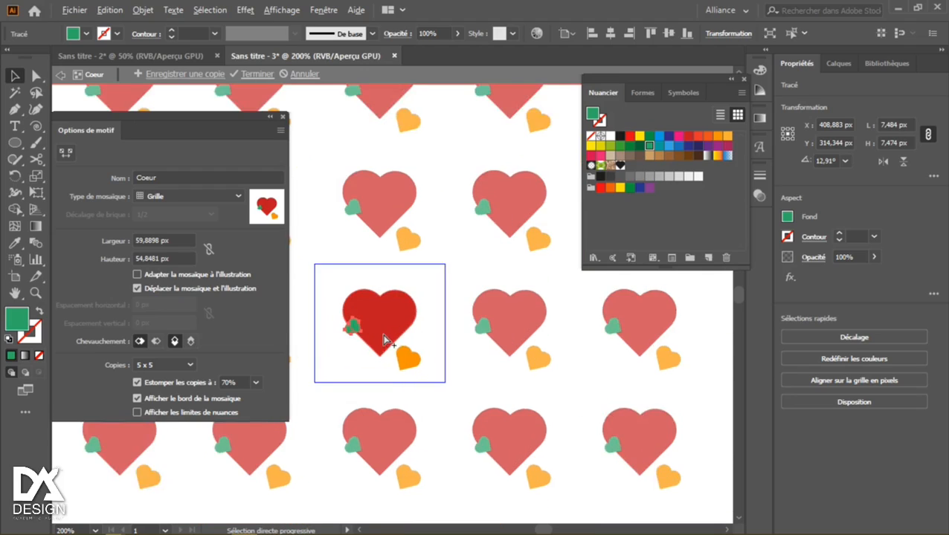
mouse_move(537, 522)
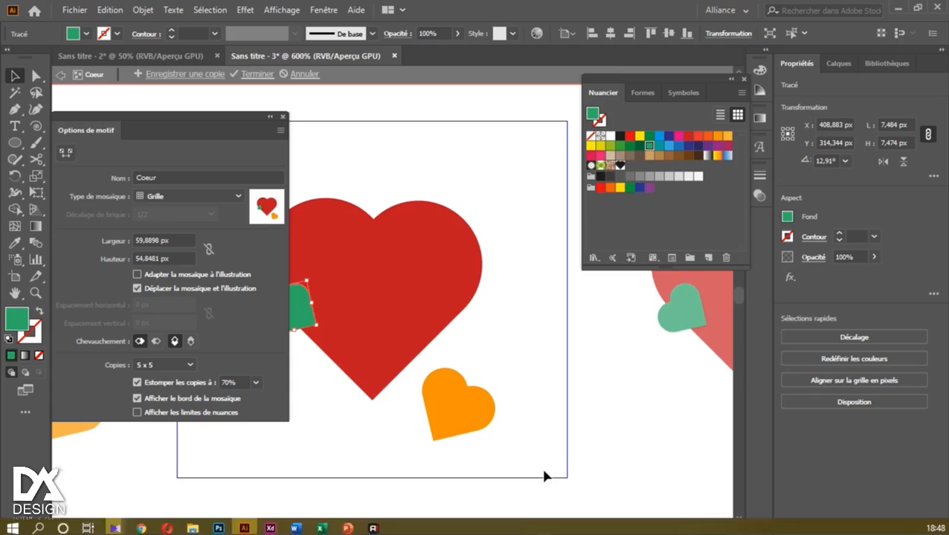
drag(536, 528, 544, 531)
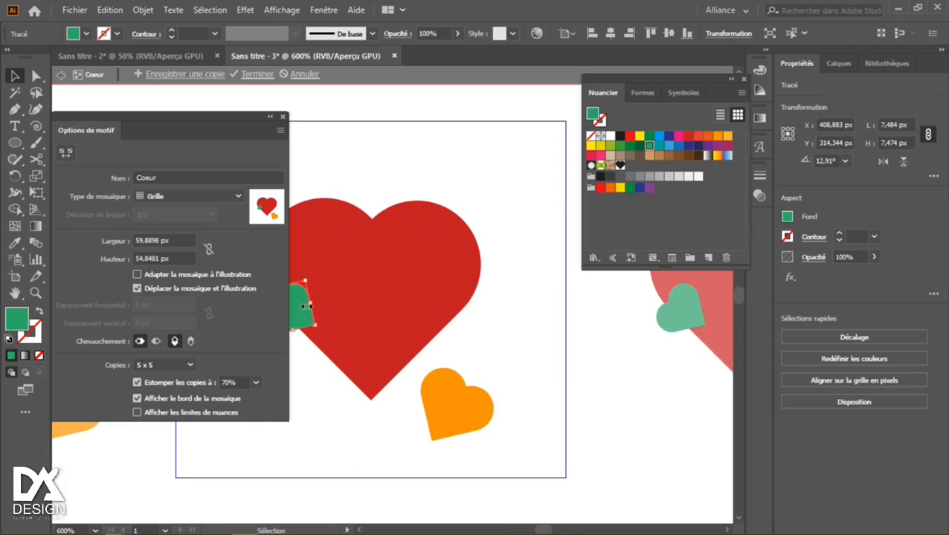
drag(307, 306, 329, 444)
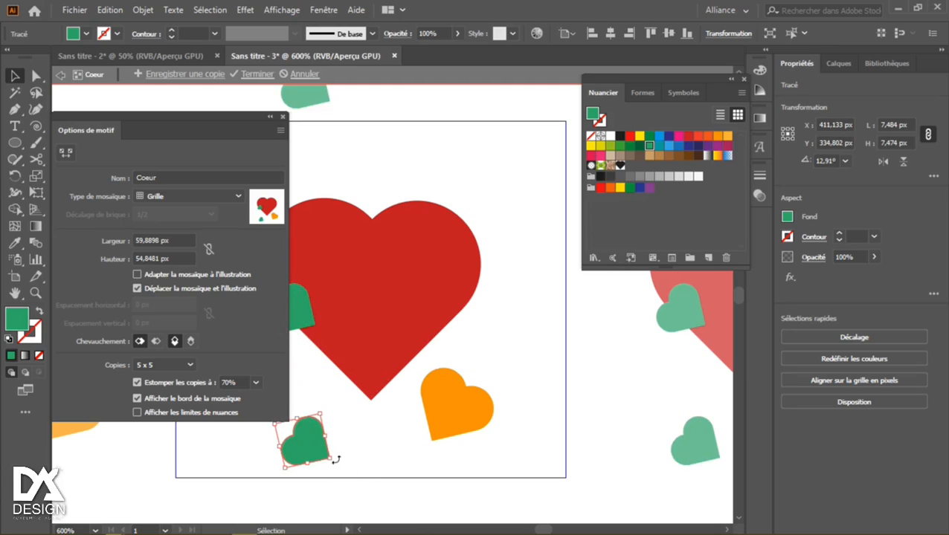
click(332, 458)
click(315, 455)
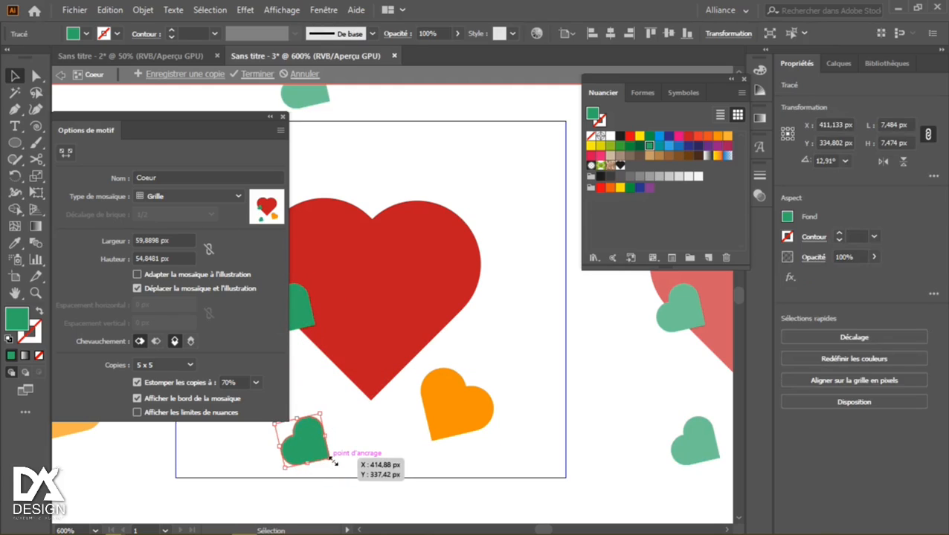
Enlarge the small heart at the tile's lower-left corner to about 10.7 × 10.5 px, rotate it to about 292°, and fill it orange-red
drag(332, 461, 221, 460)
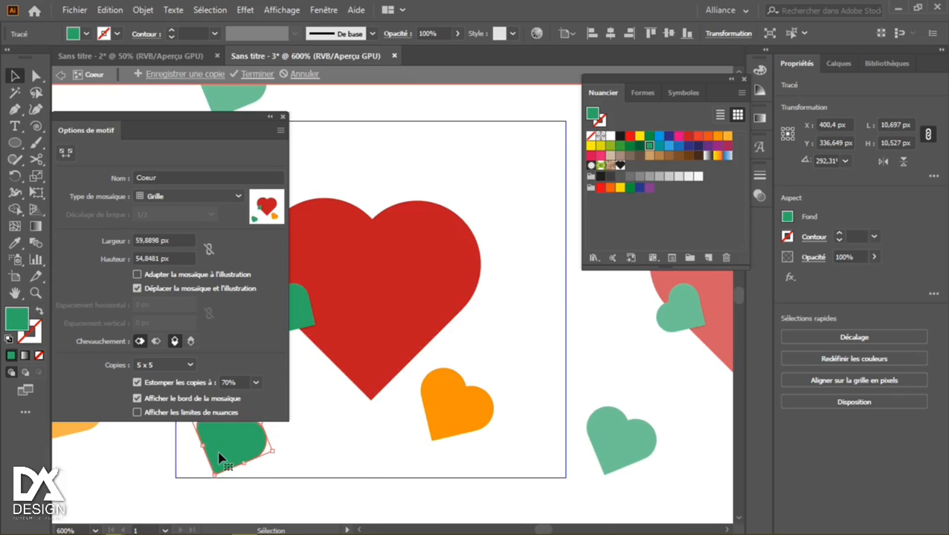
click(728, 136)
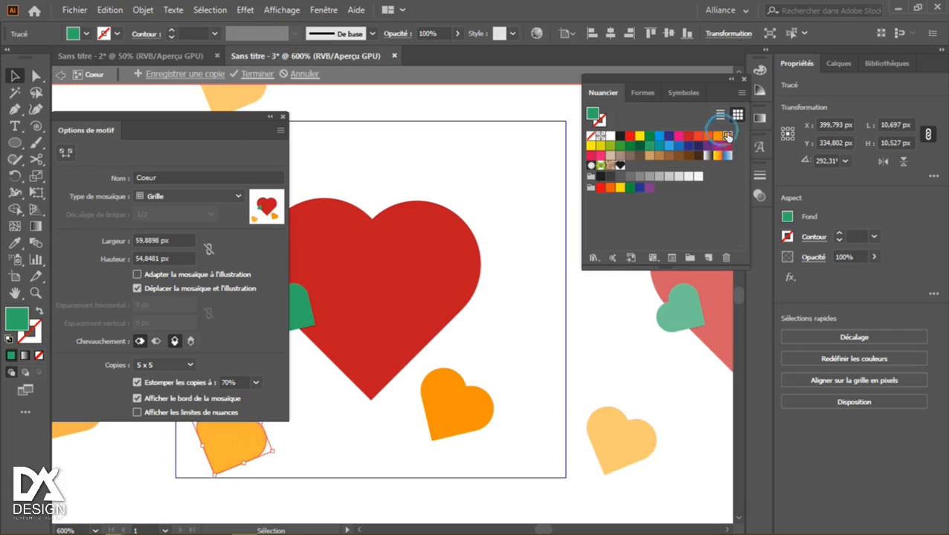
click(717, 135)
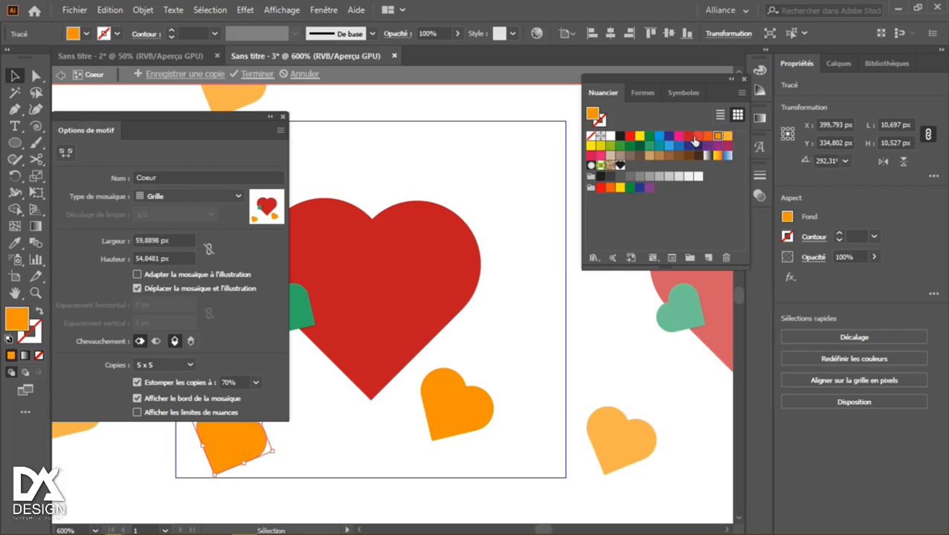
click(697, 136)
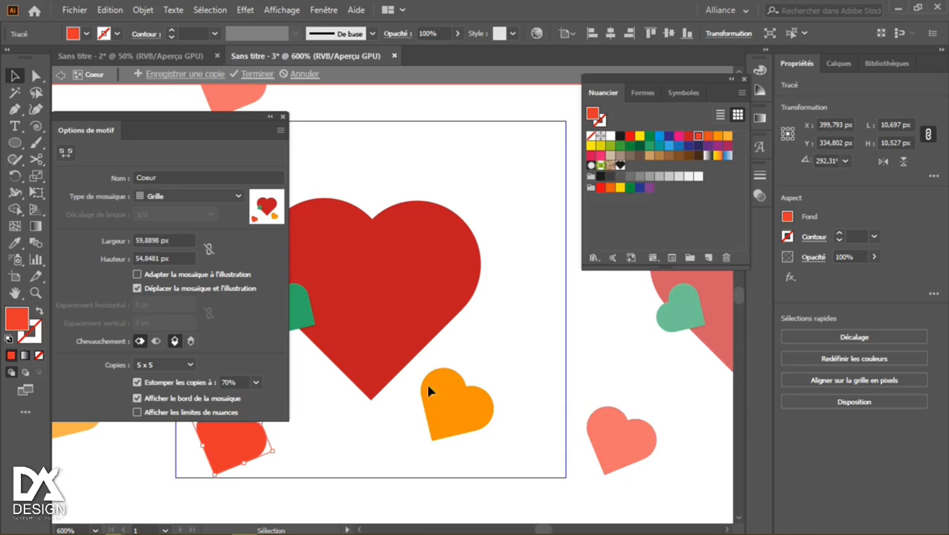
Copy the orange-red heart to the tile's upper-right corner at about 16.6 × 15.3 px, rotated about 321.5°, and fill it pink (C=0 M=95 J=20 N=0)
drag(244, 459, 483, 177)
drag(447, 228, 563, 424)
drag(512, 351, 459, 275)
drag(452, 207, 509, 177)
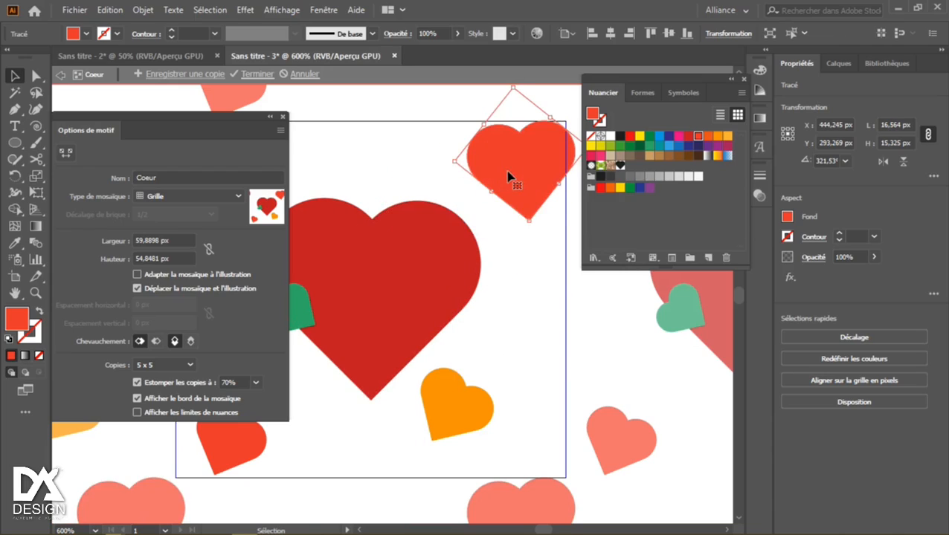
click(616, 159)
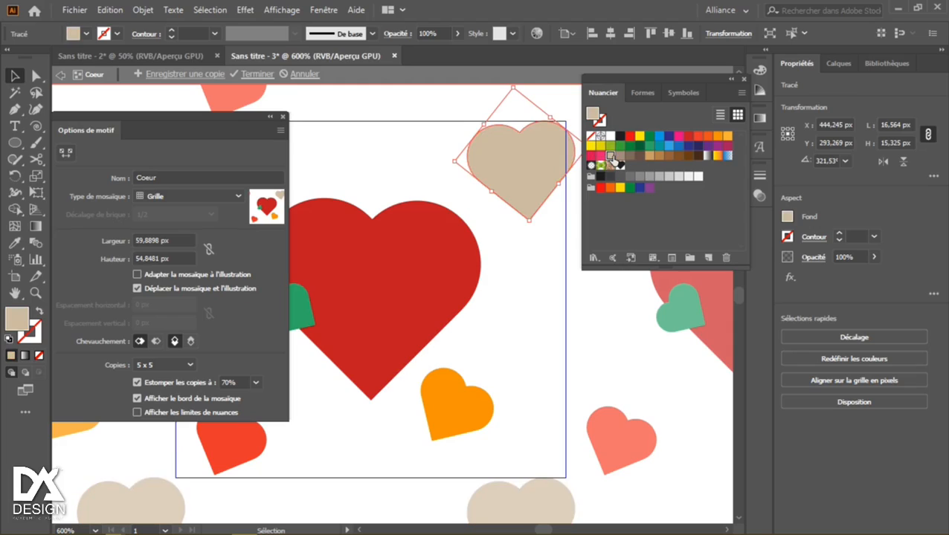
click(600, 156)
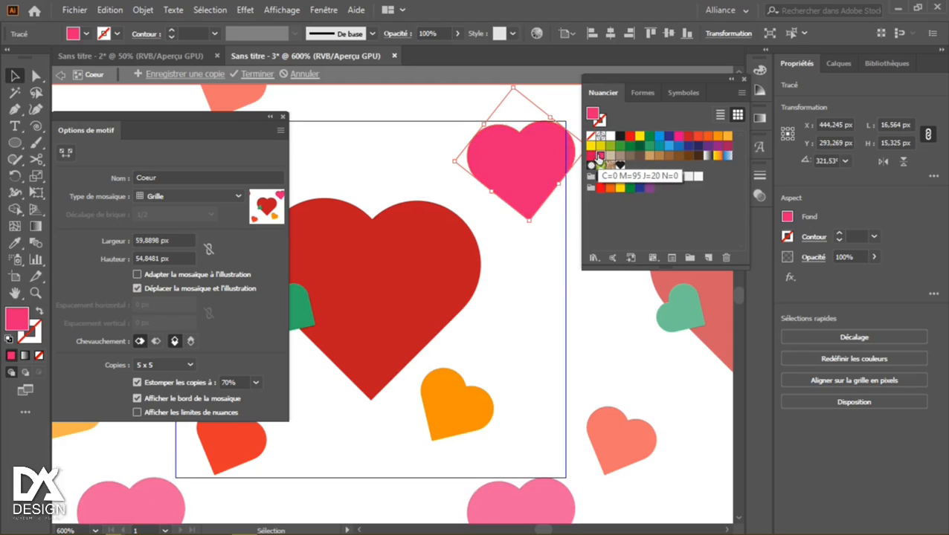
Place a copy of the pink heart, about 3 × 2.8 px, on the large red heart's right lobe and fill it white
drag(530, 169, 507, 336)
drag(565, 310, 439, 294)
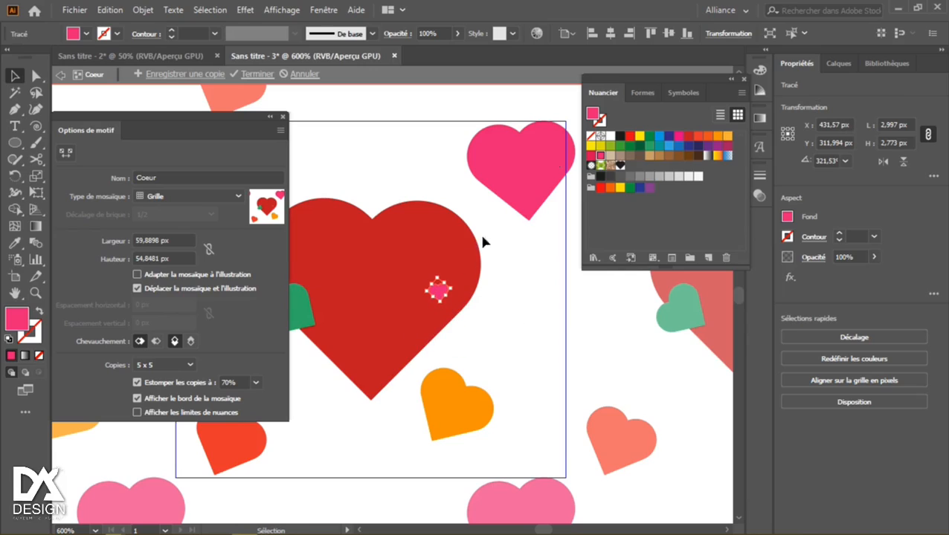
click(608, 137)
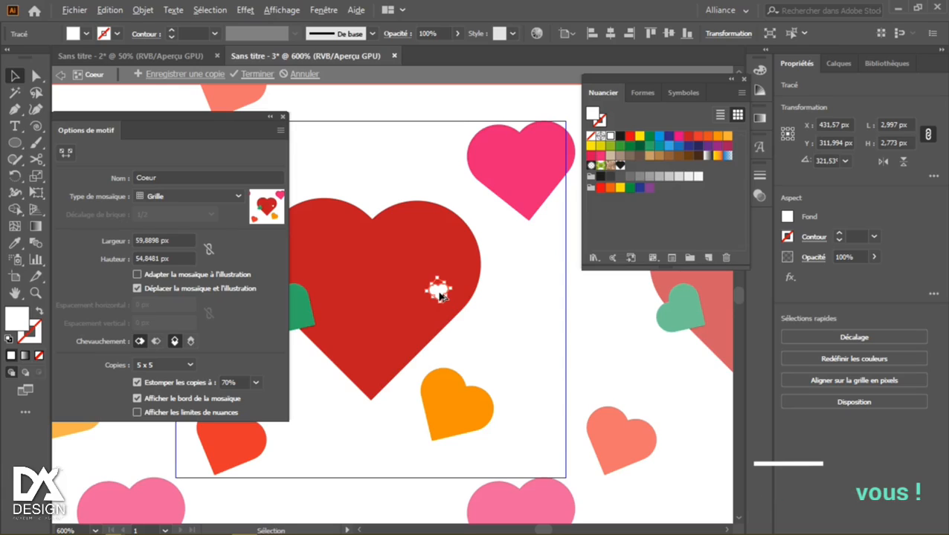
Duplicate the tiny white heart beside the large red heart at about 4.9 × 4.5 px and fill the copy light blue
drag(438, 290, 515, 350)
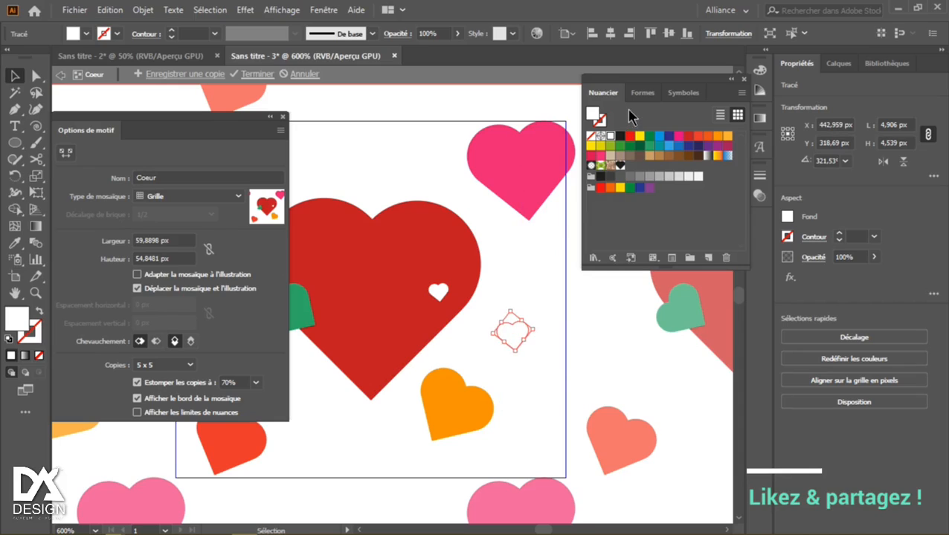
click(673, 145)
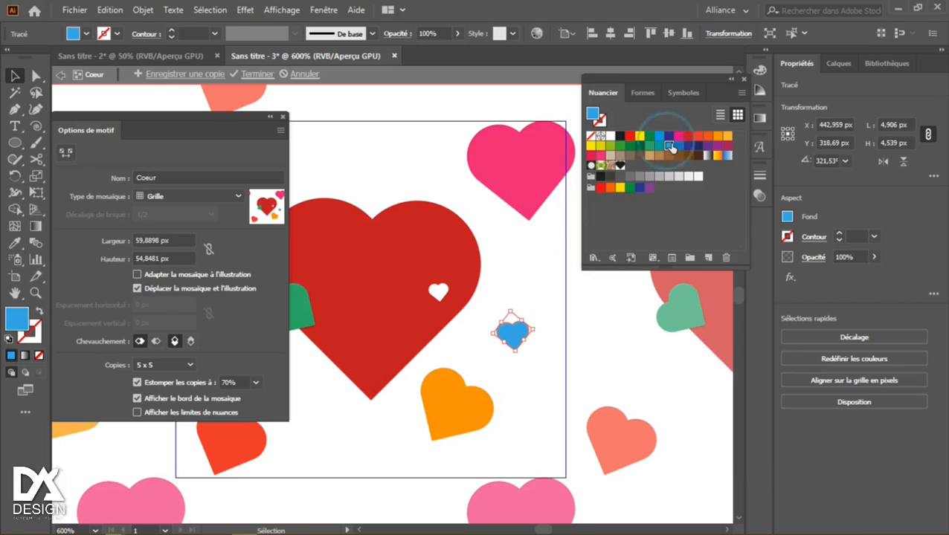
click(507, 256)
Finish editing the Coeur pattern and move the original black heart off the artboard, beyond its upper-left corner
key(ctrl+1)
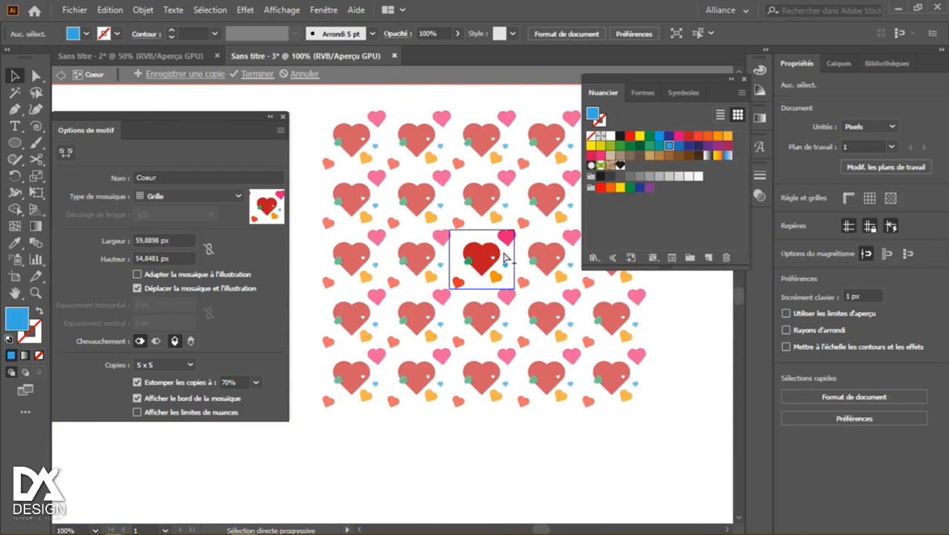
scroll(506, 258, down, 3)
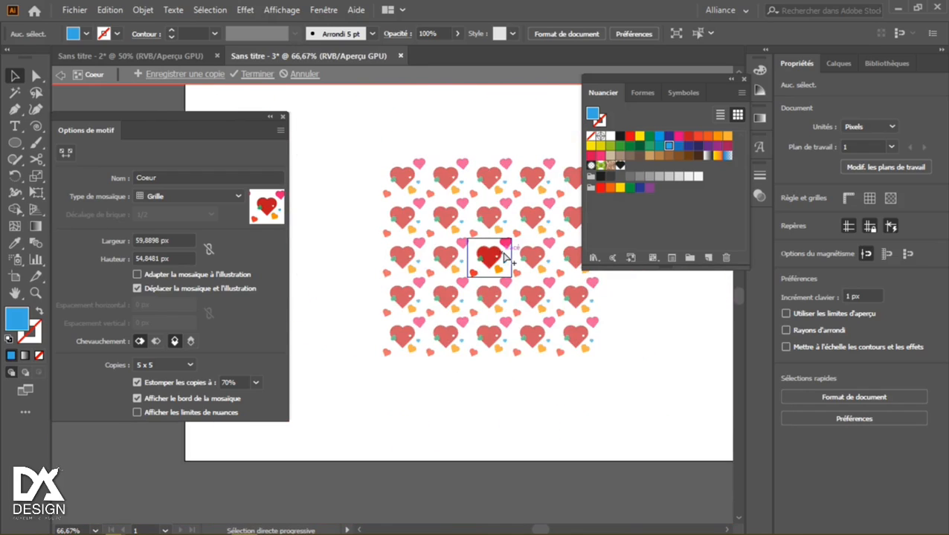
scroll(507, 258, up, 2)
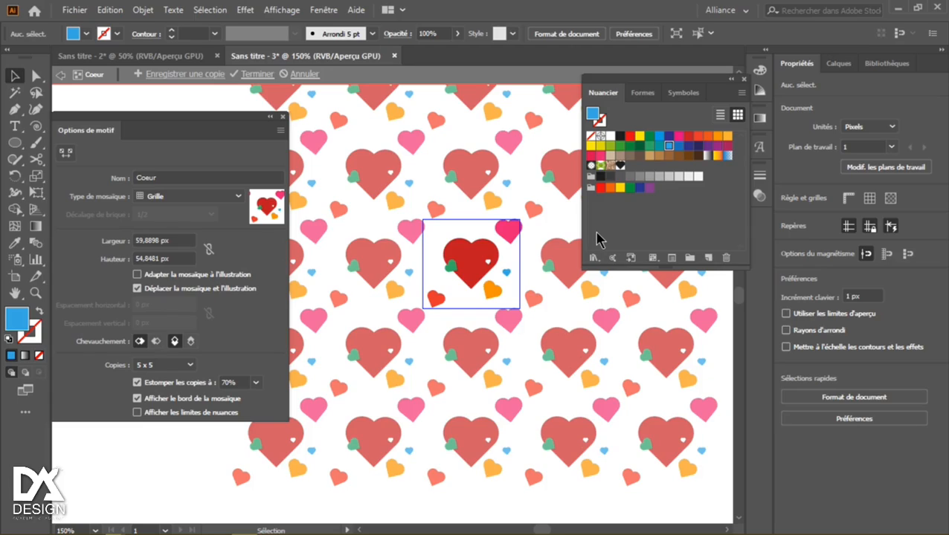
click(258, 75)
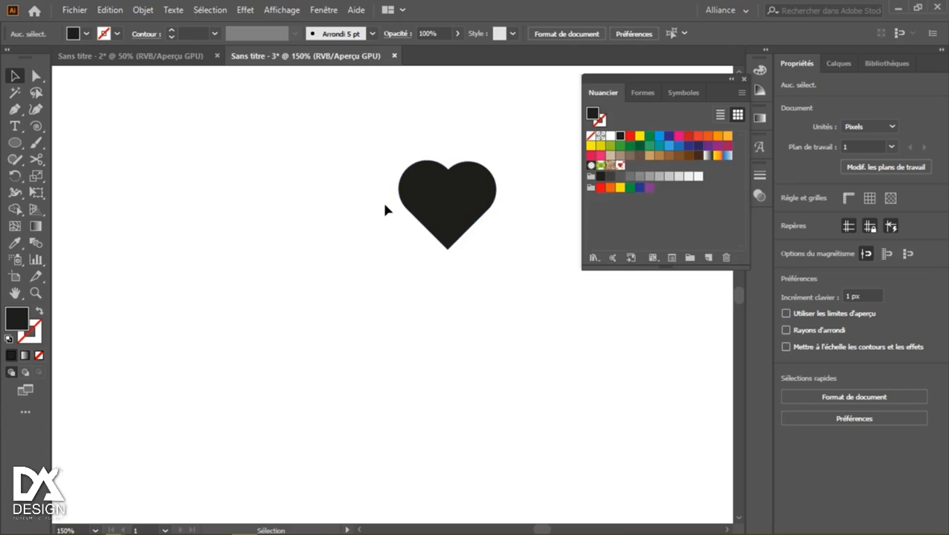
scroll(383, 210, down, 6)
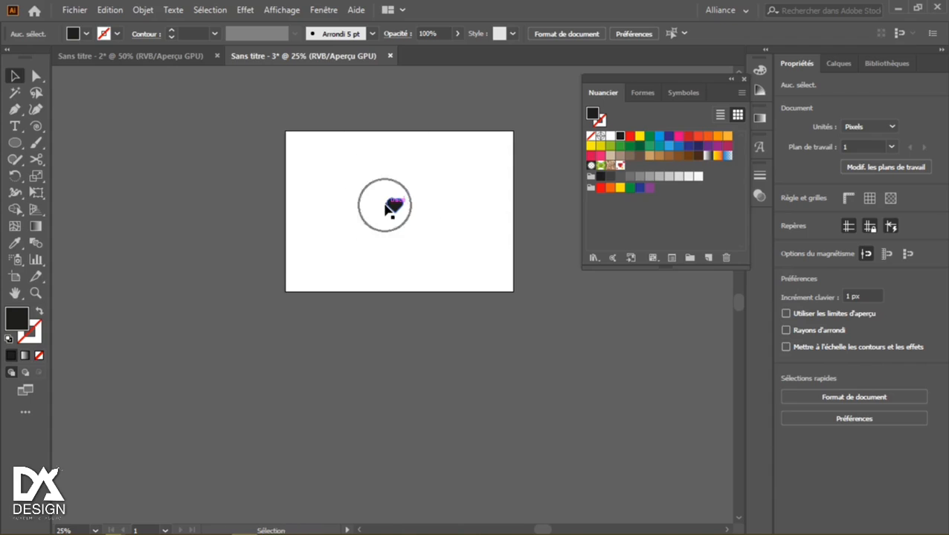
drag(386, 210, 271, 127)
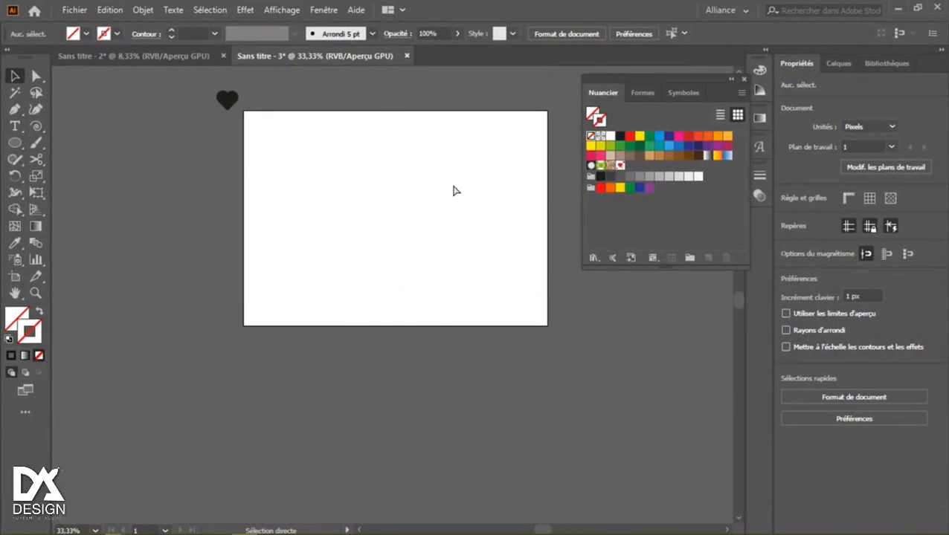
Paste the dress line drawing and centre it on the artboard at about X 421 px, Y 308.6 px
key(ctrl+v)
click(405, 260)
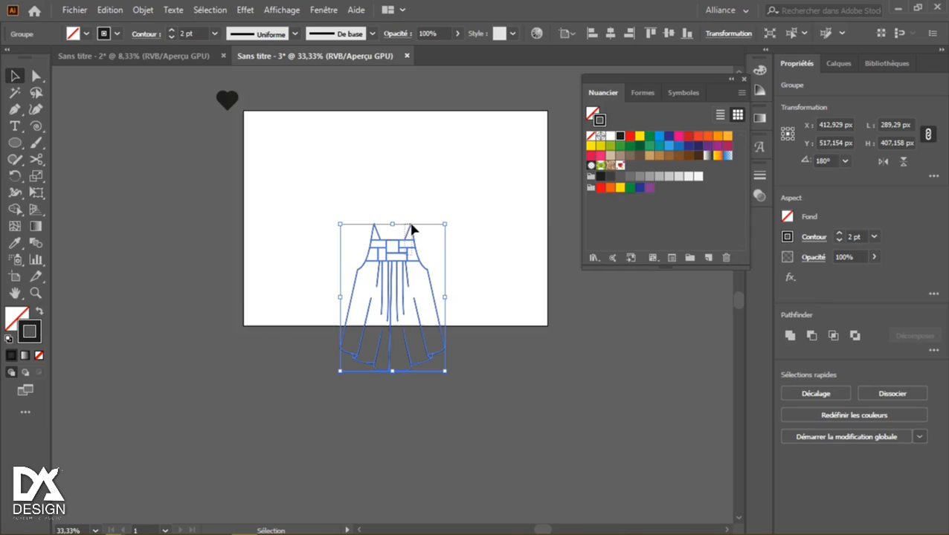
drag(410, 263, 412, 187)
Apply the Coeur pattern swatch to the dress's fill, keeping its black outline
click(620, 165)
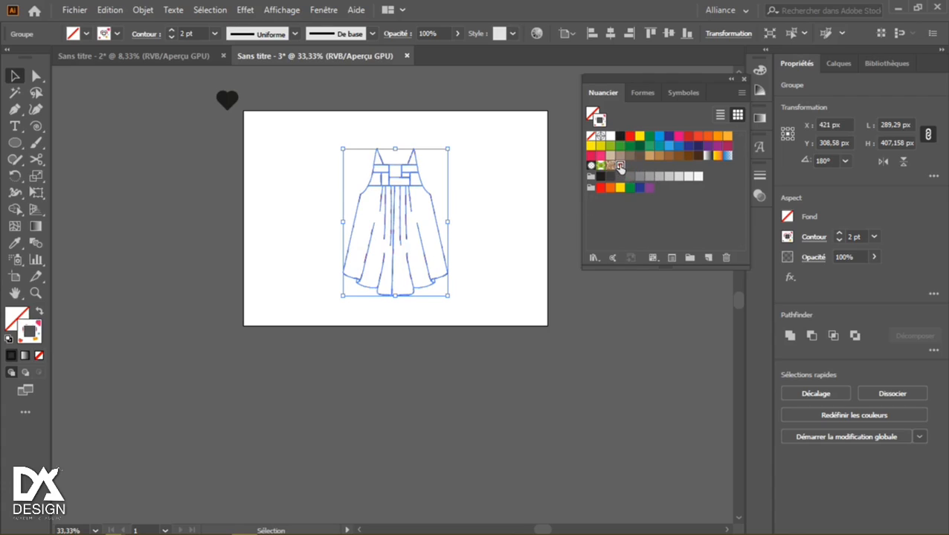
key(ctrl+z)
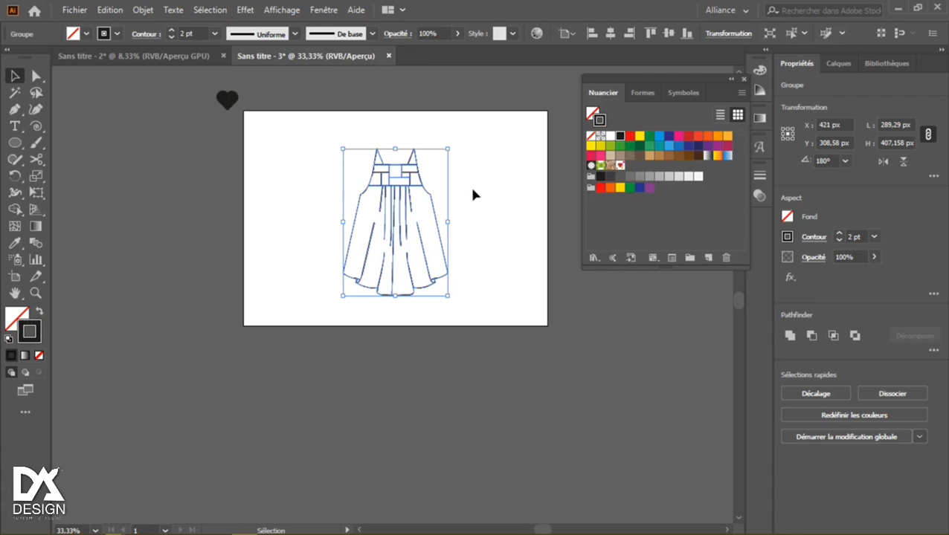
click(592, 115)
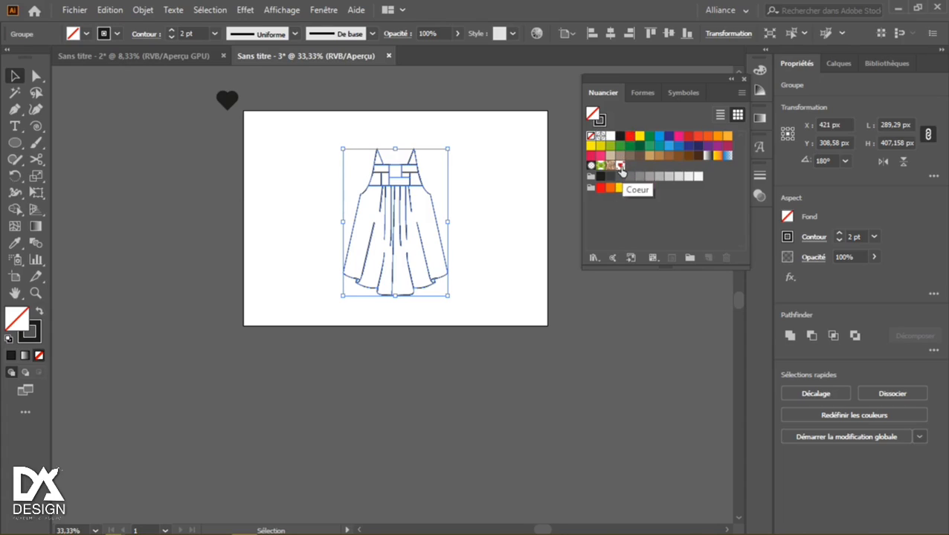
click(620, 166)
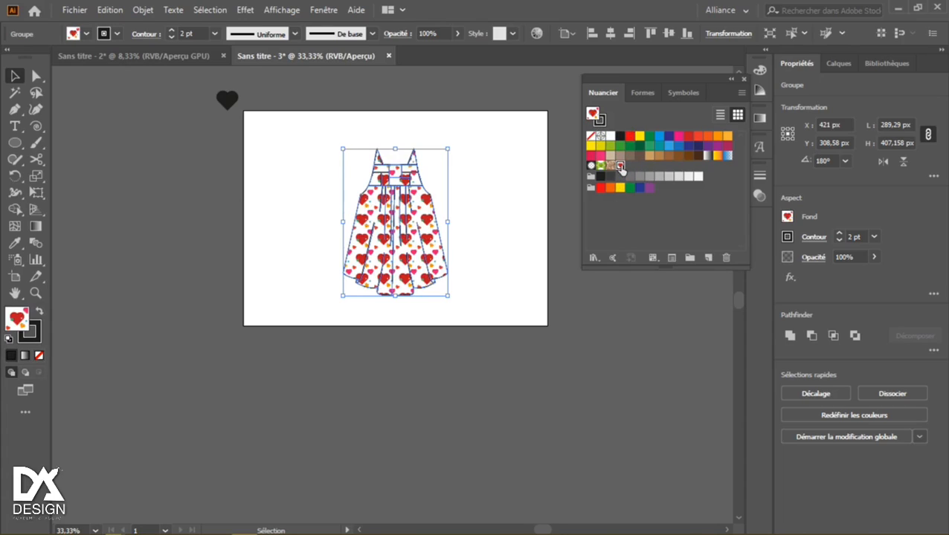
click(501, 199)
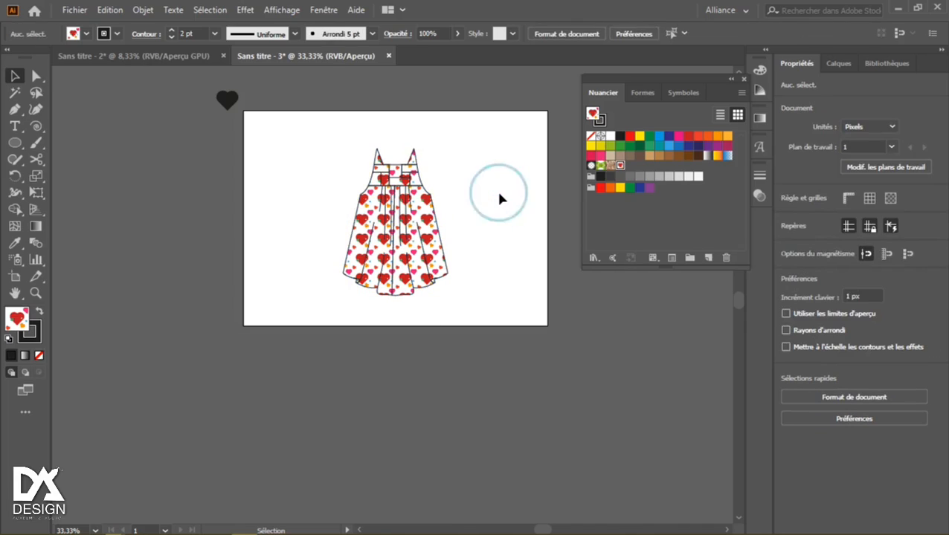
Change the dress's stroke colour to the dark grey swatch C=0 M=0 J=0 N=80
scroll(430, 203, up, 2)
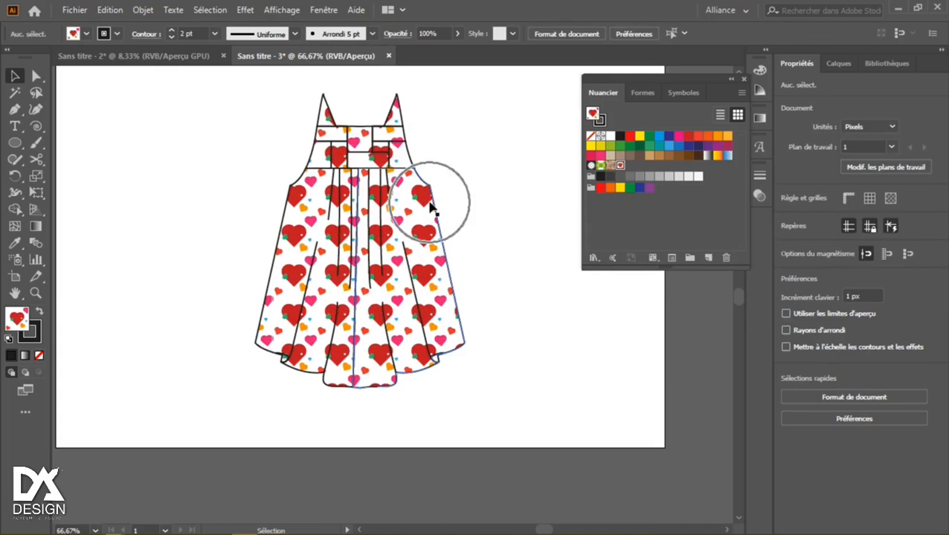
click(422, 181)
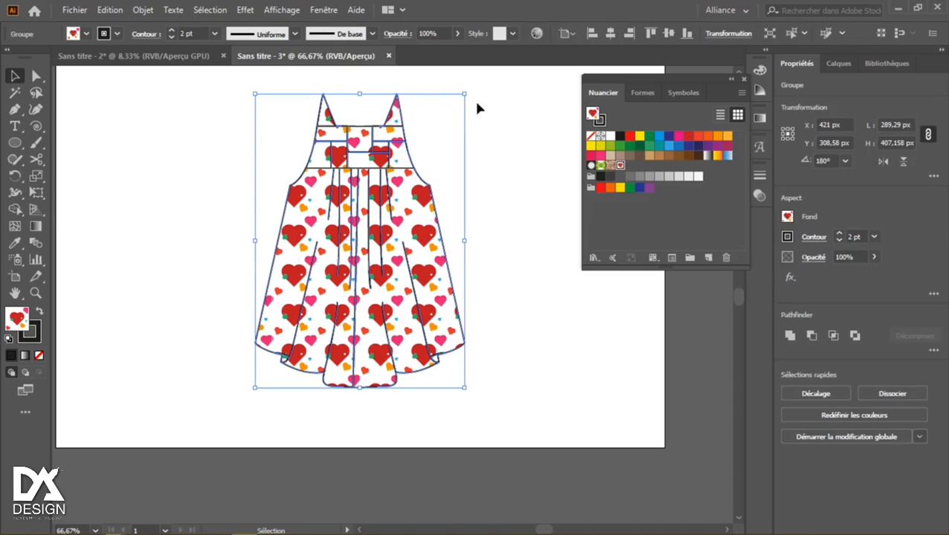
click(629, 179)
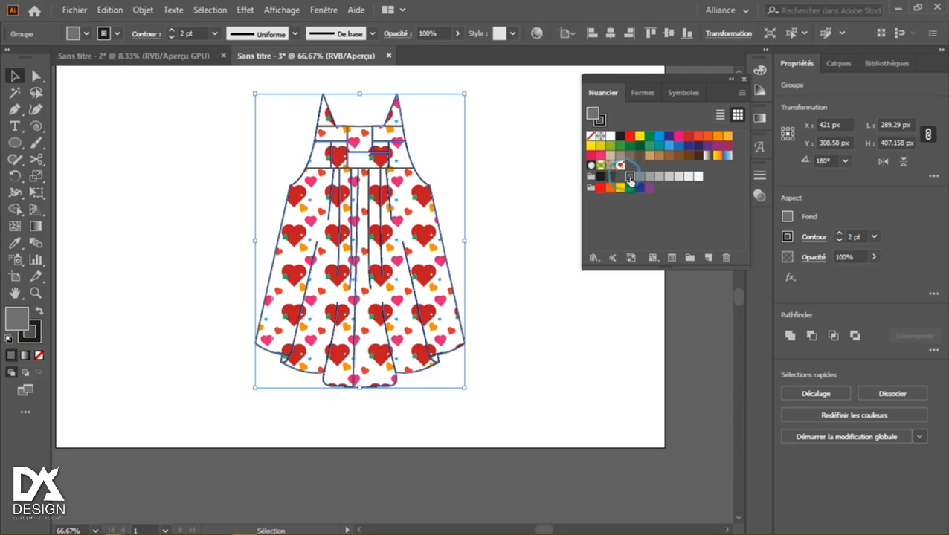
key(ctrl+z)
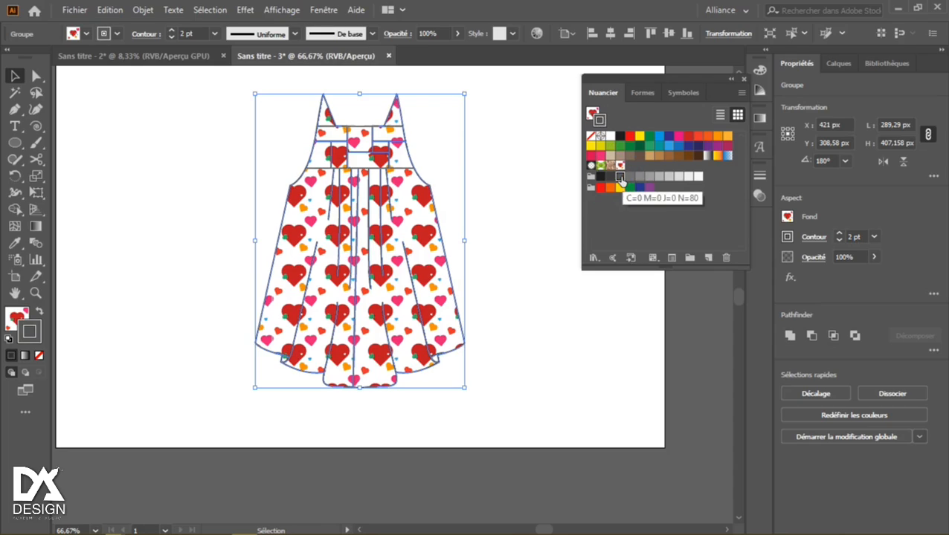
click(514, 225)
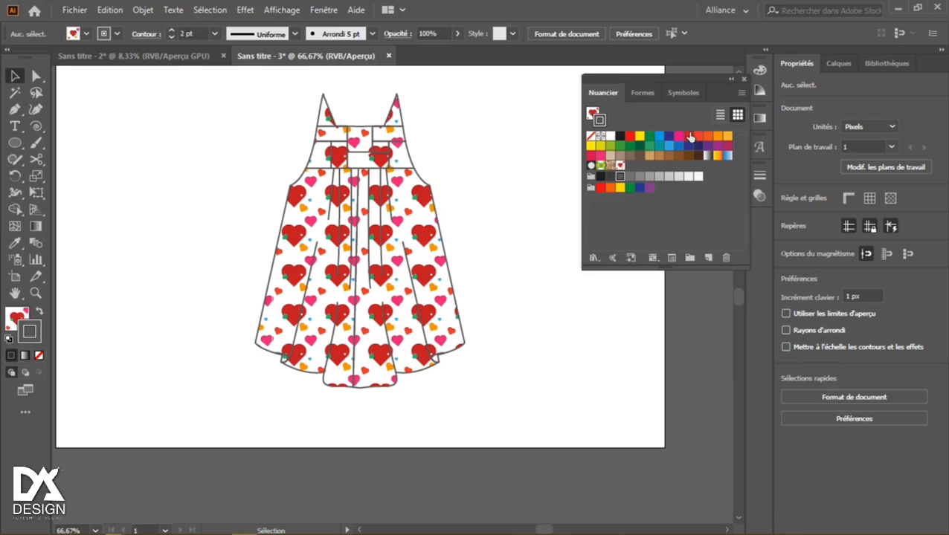
Change the dress's stroke colour to the red swatch C=15 M=100 J=90 N=10
click(688, 136)
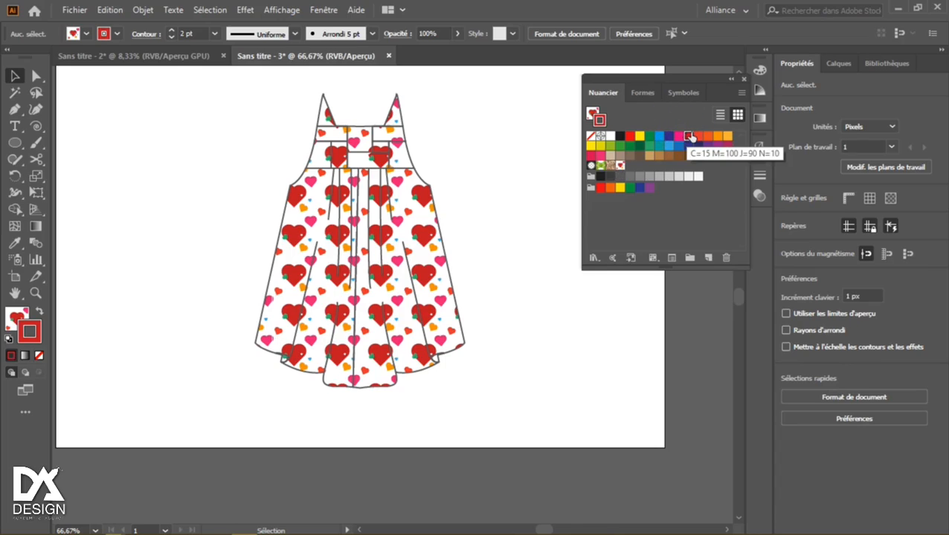
drag(406, 201, 688, 138)
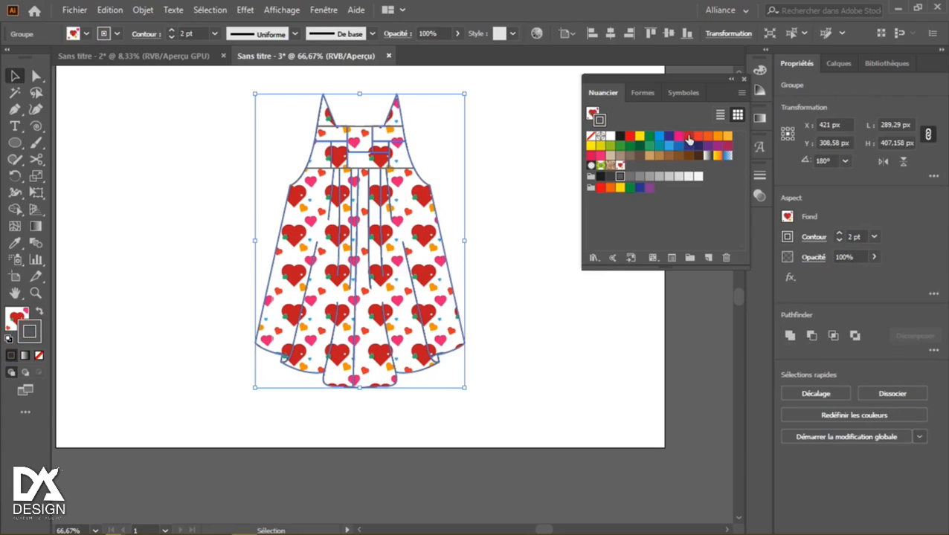
click(509, 144)
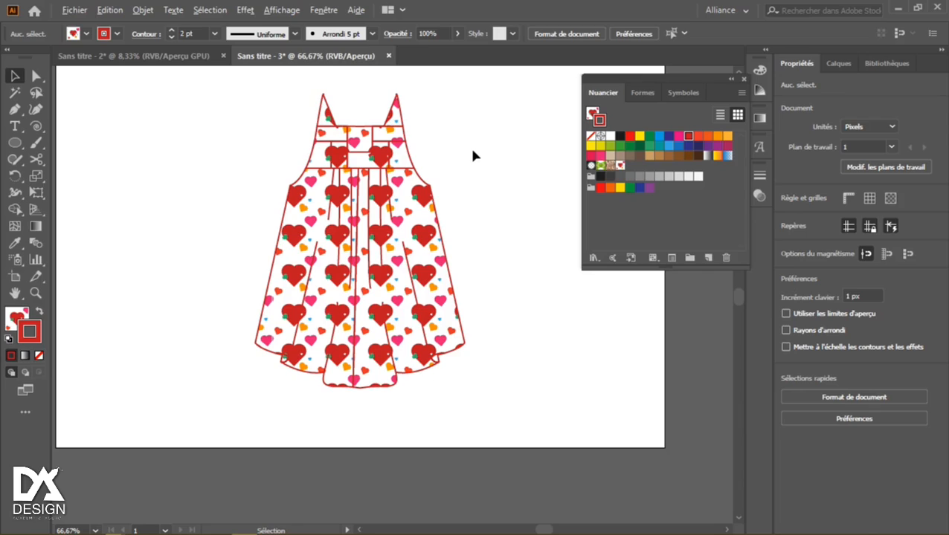
scroll(473, 156, down, 5)
scroll(473, 156, up, 5)
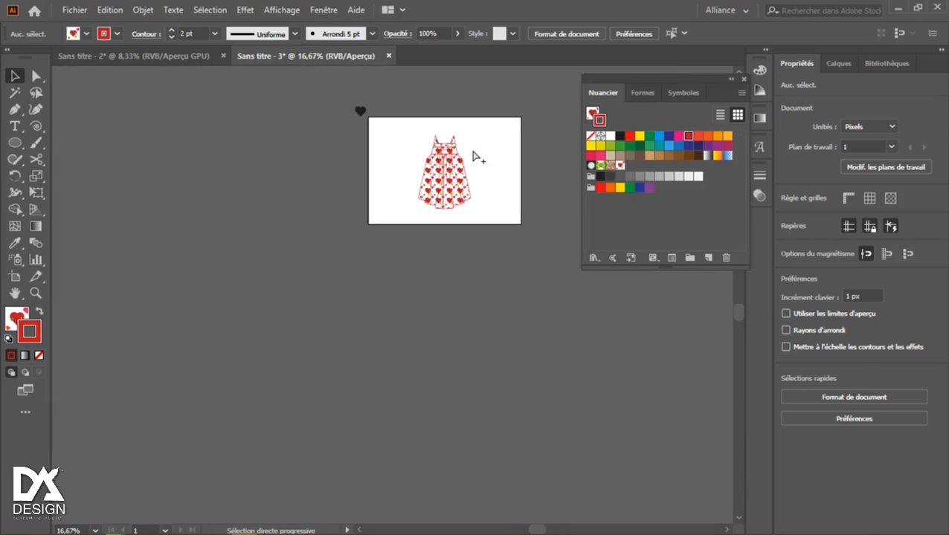
scroll(473, 156, up, 1)
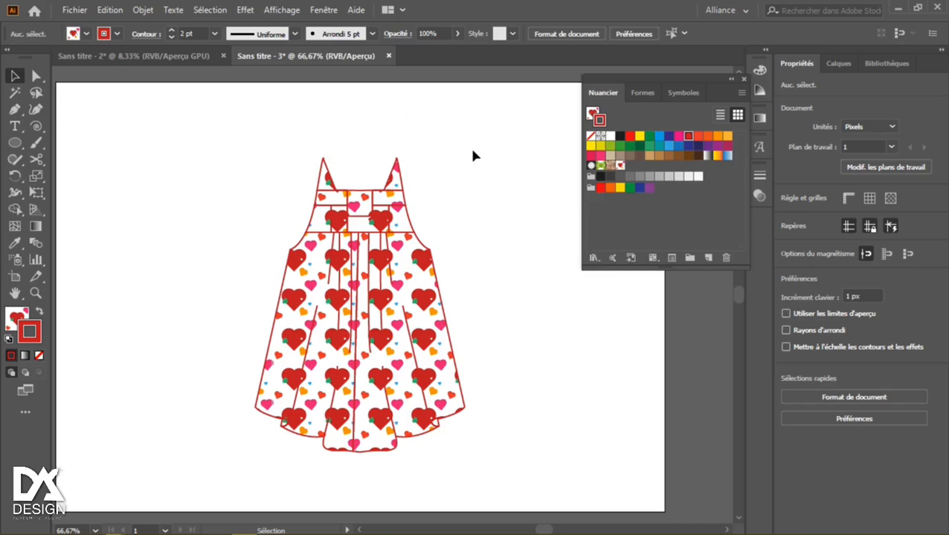